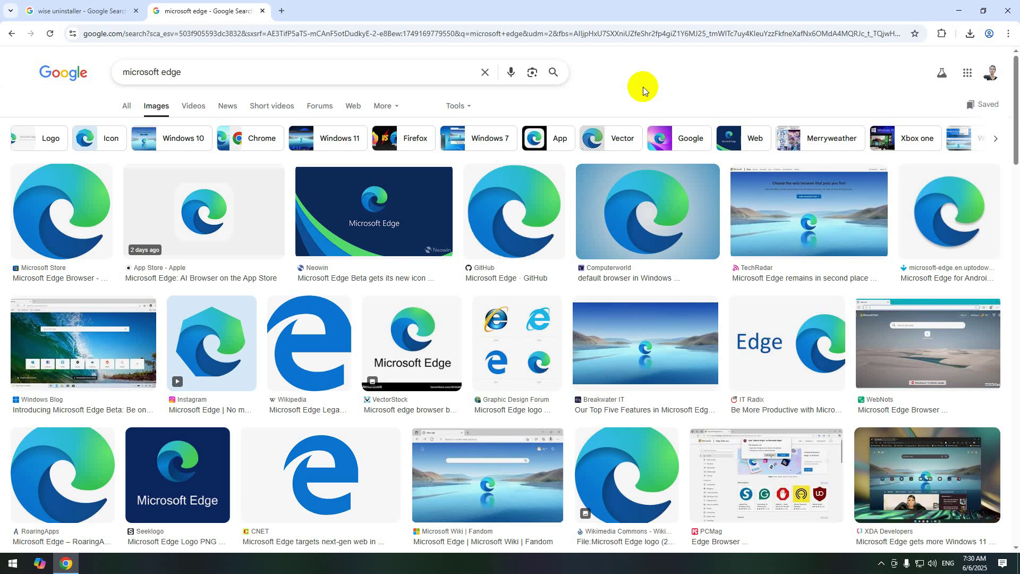
Step: Open Task Manager in a maximized window and examine the Microsoft Edge background processes
right_click(481, 564)
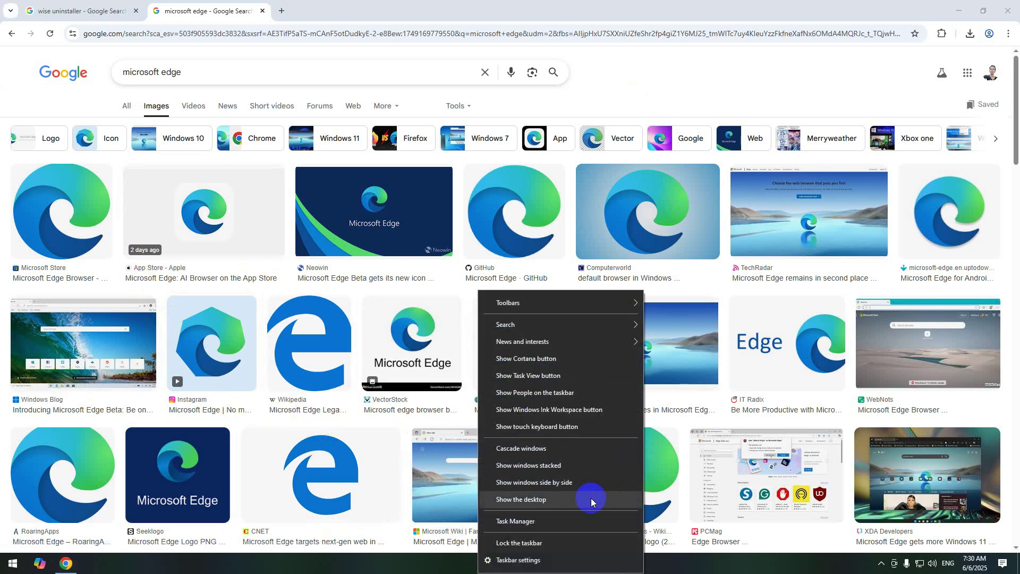
left_click(578, 524)
left_click_drag(220, 79, 287, 76)
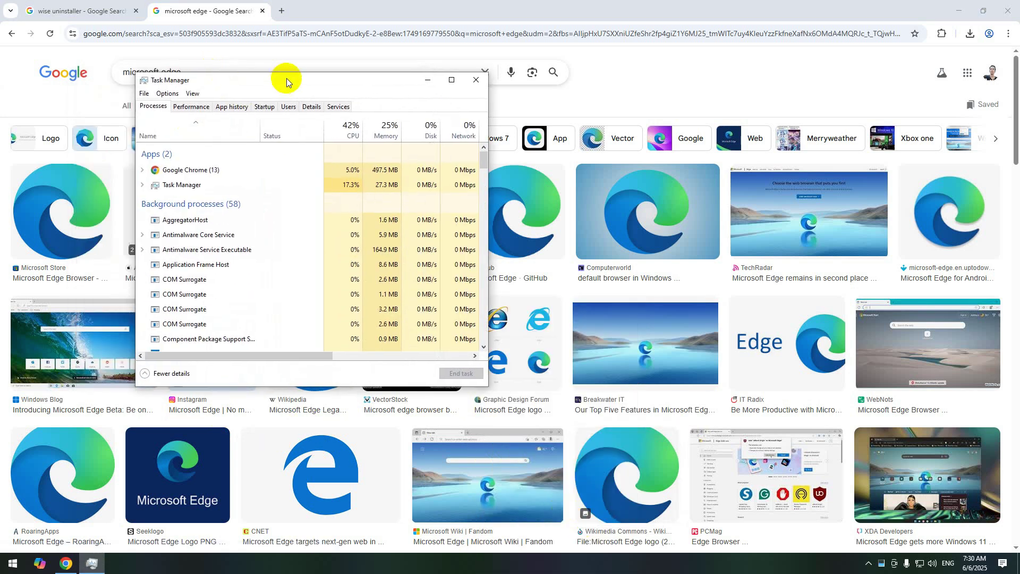
left_click(449, 79)
scroll(203, 253, "down", 1)
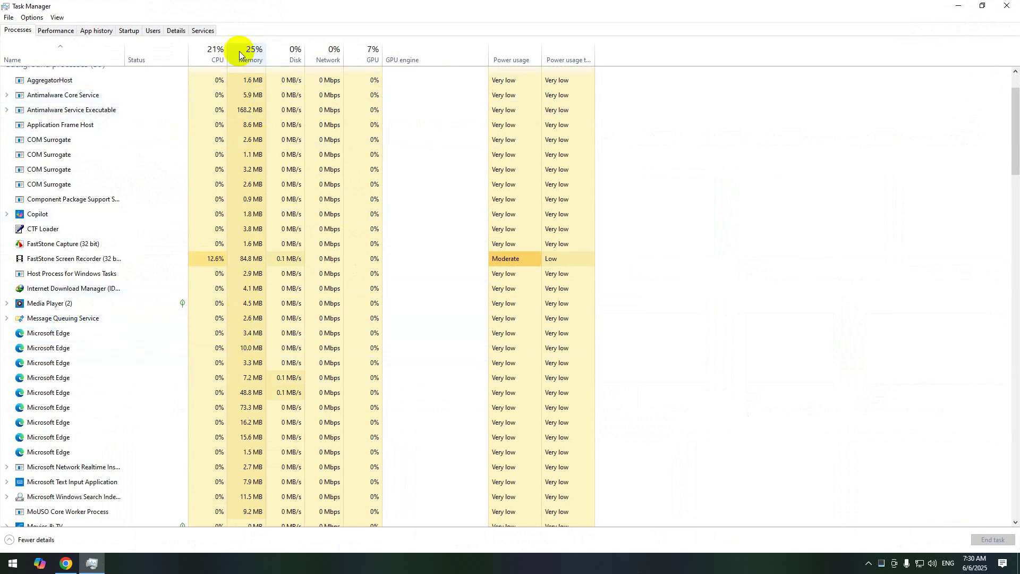
scroll(248, 317, "down", 1)
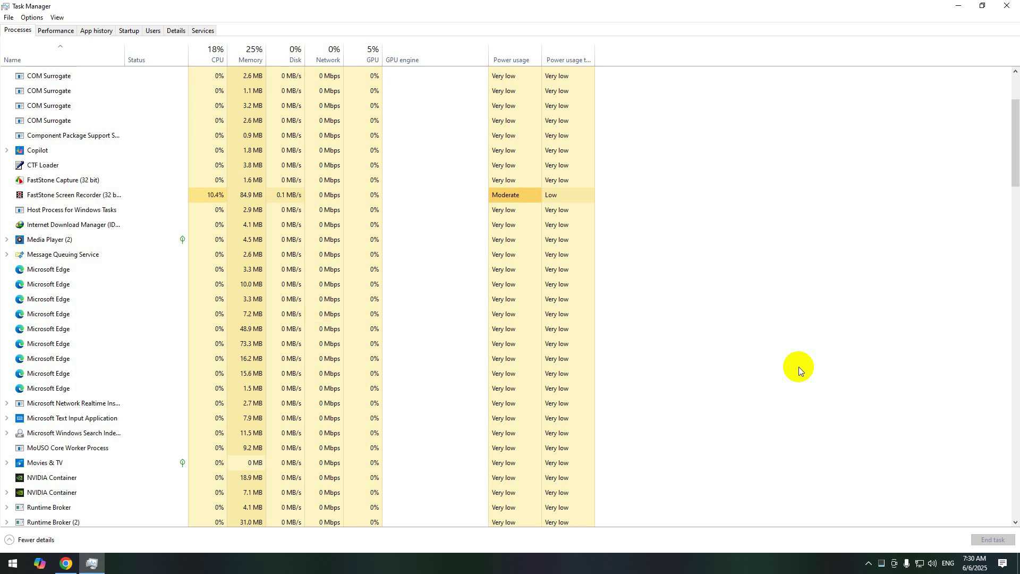
Step: Check the uninstall option for Microsoft Edge in the Windows Apps & features settings, and close Settings and Task Manager
left_click(13, 570)
left_click(11, 515)
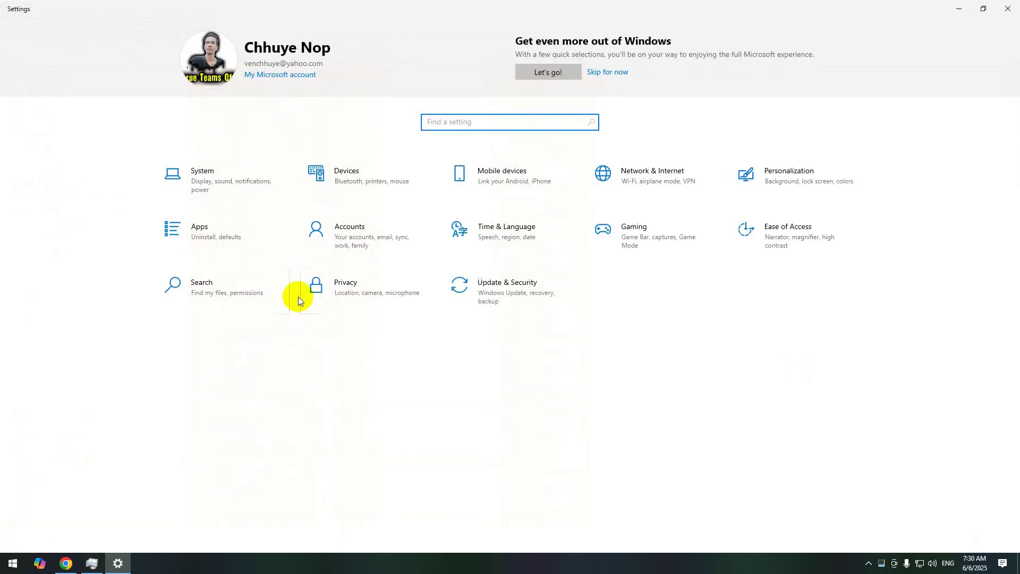
left_click(222, 236)
scroll(622, 300, "down", 5)
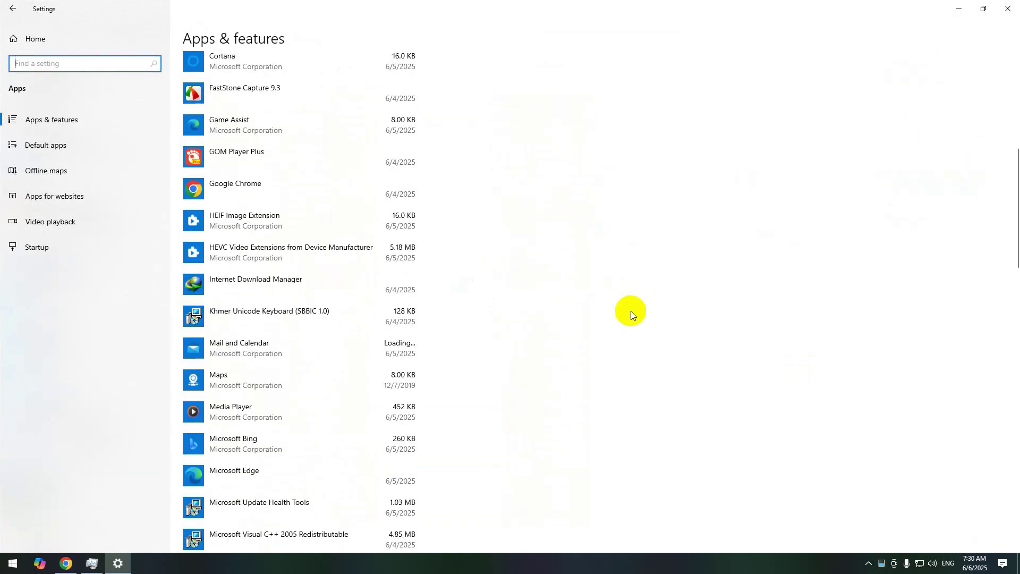
scroll(458, 350, "down", 3)
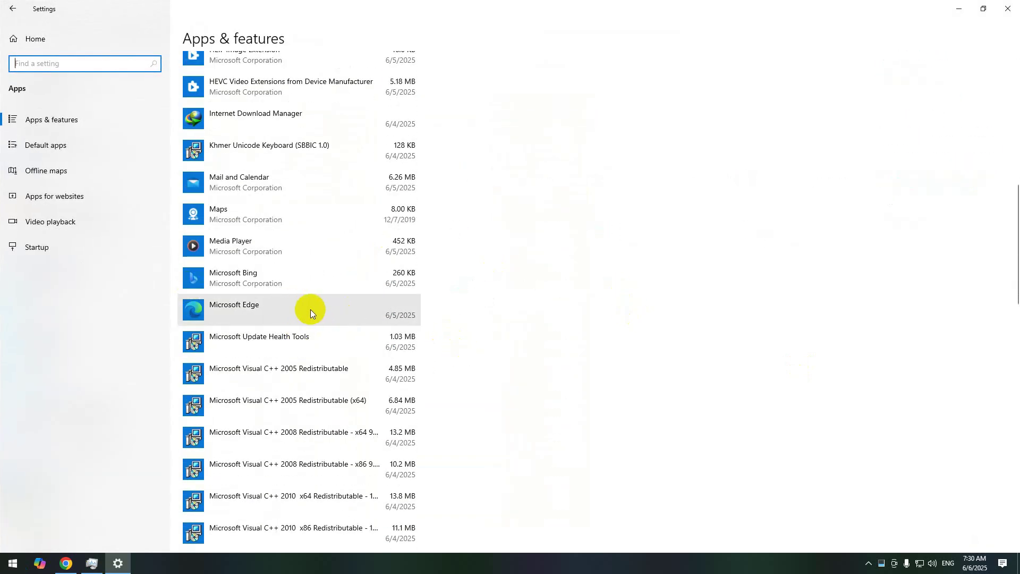
left_click(308, 312)
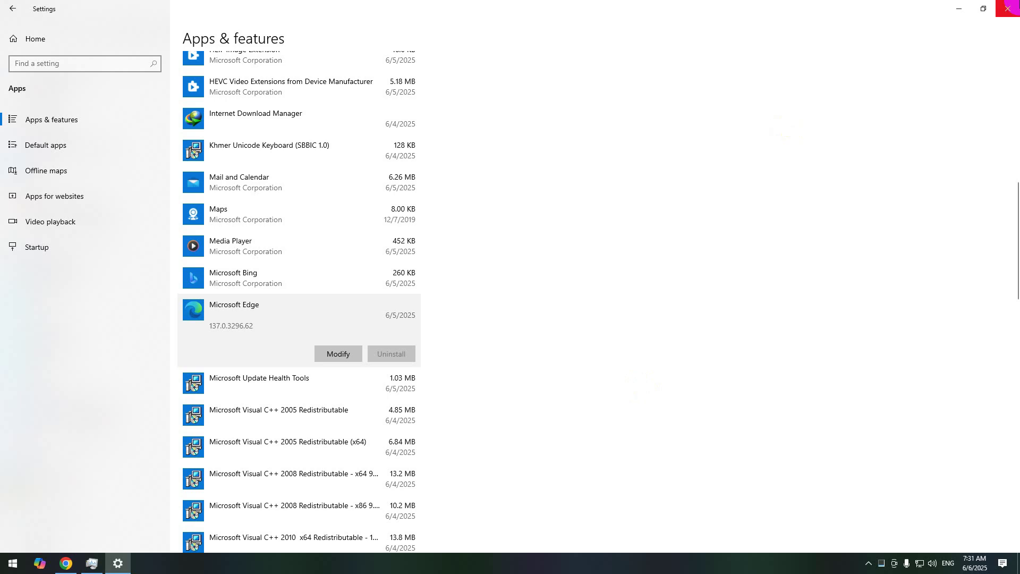
left_click(1008, 8)
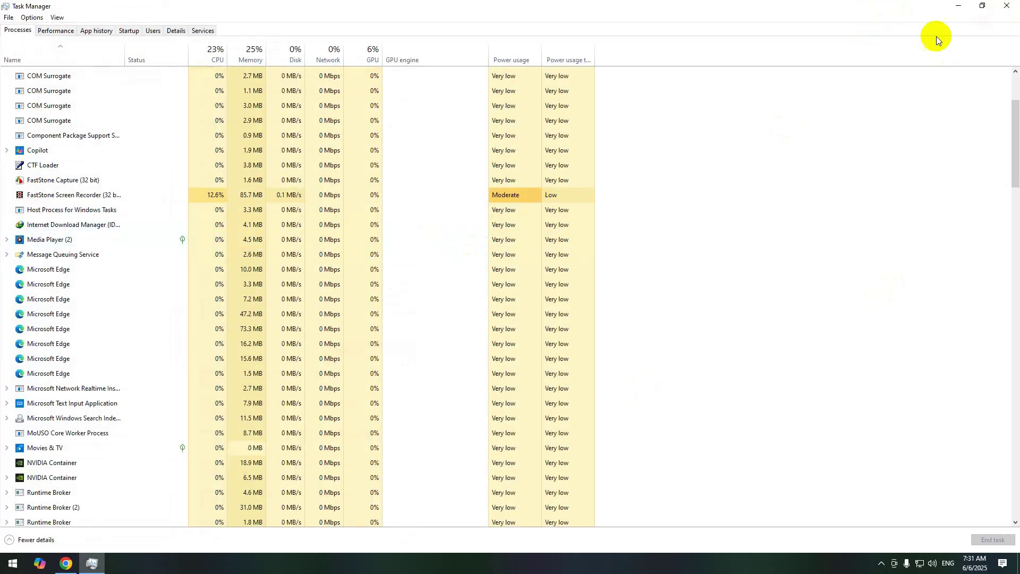
left_click(1008, 6)
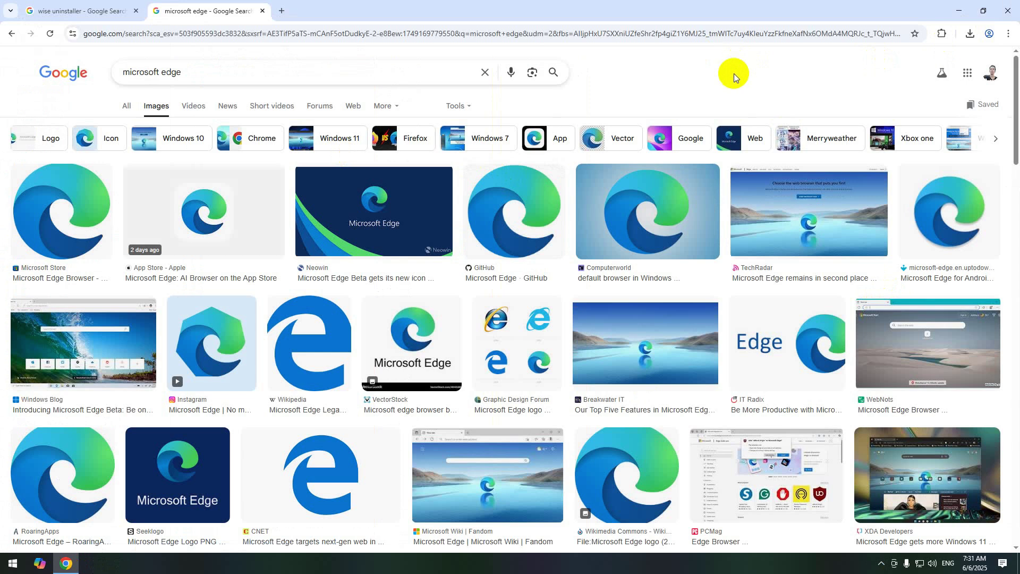
Step: Open WiseCleaner's Wise Program Uninstaller page from the wise uninstaller search results in a new tab and close the microsoft edge search tab
left_click(101, 11)
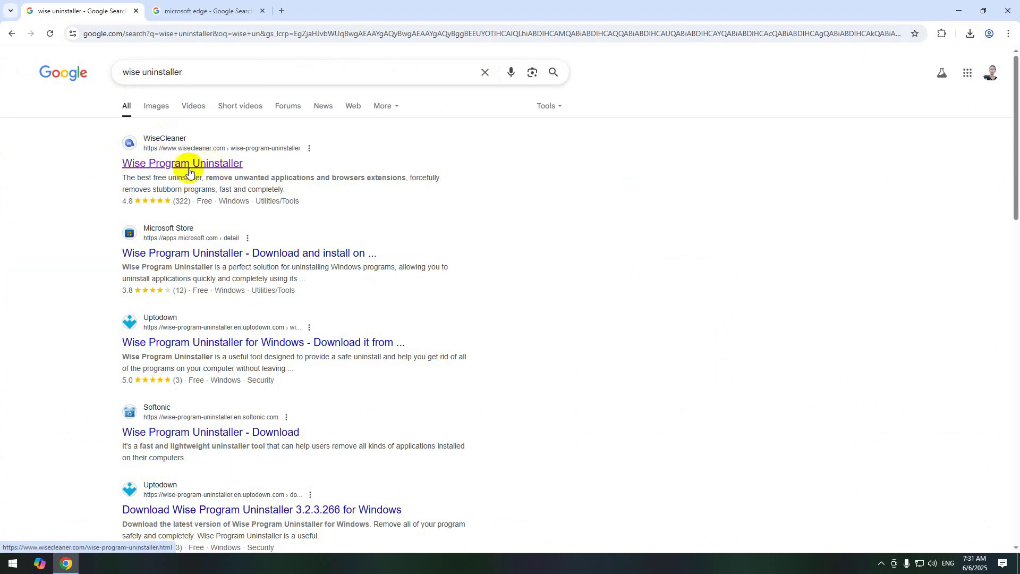
right_click(210, 169)
left_click(255, 178)
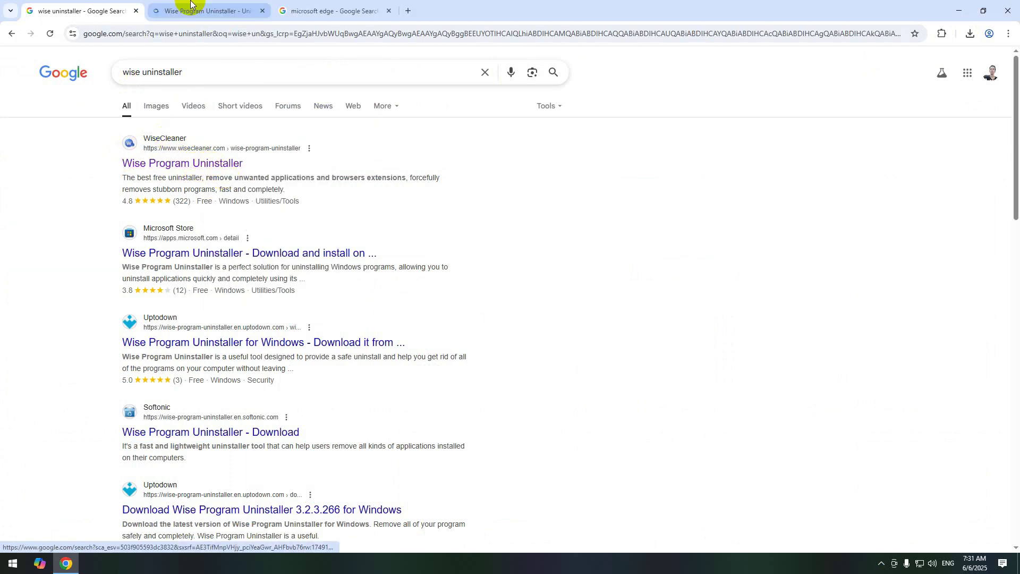
left_click(193, 11)
left_click(376, 14)
left_click(390, 11)
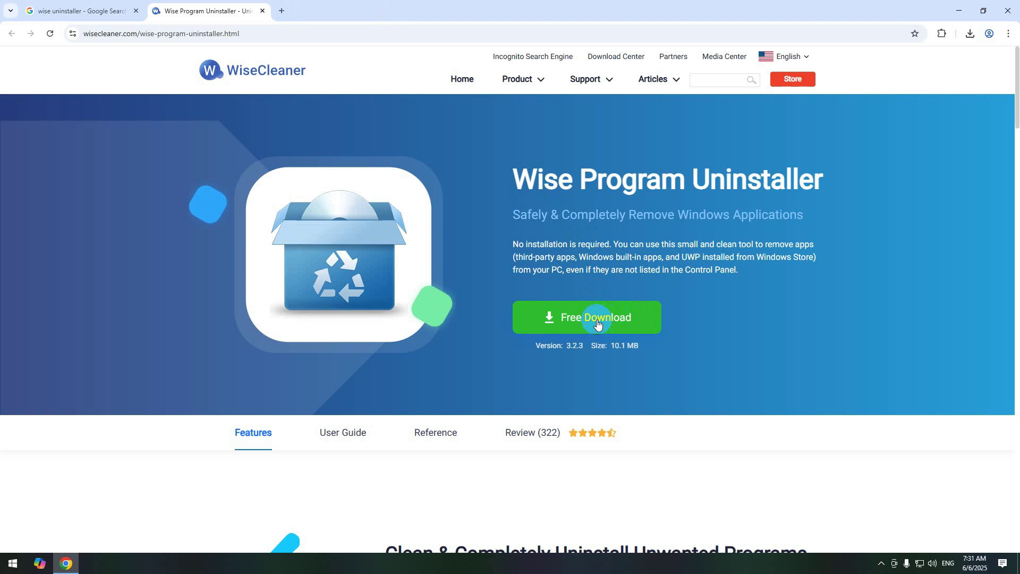
Step: Download WPUSetup_3.2.3.266.exe and launch the installer from Internet Download Manager, closing the download manager
left_click(597, 320)
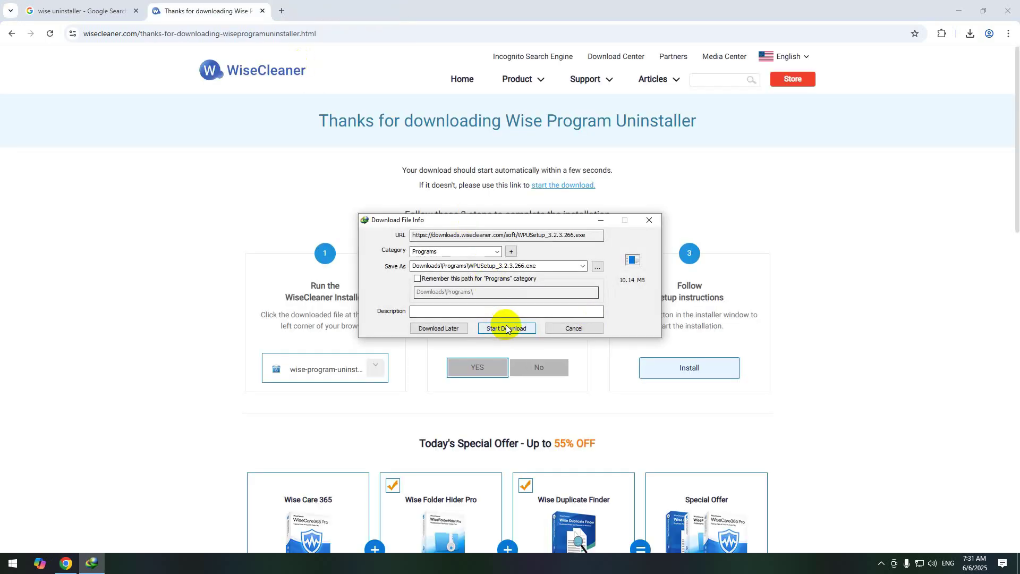
left_click(506, 328)
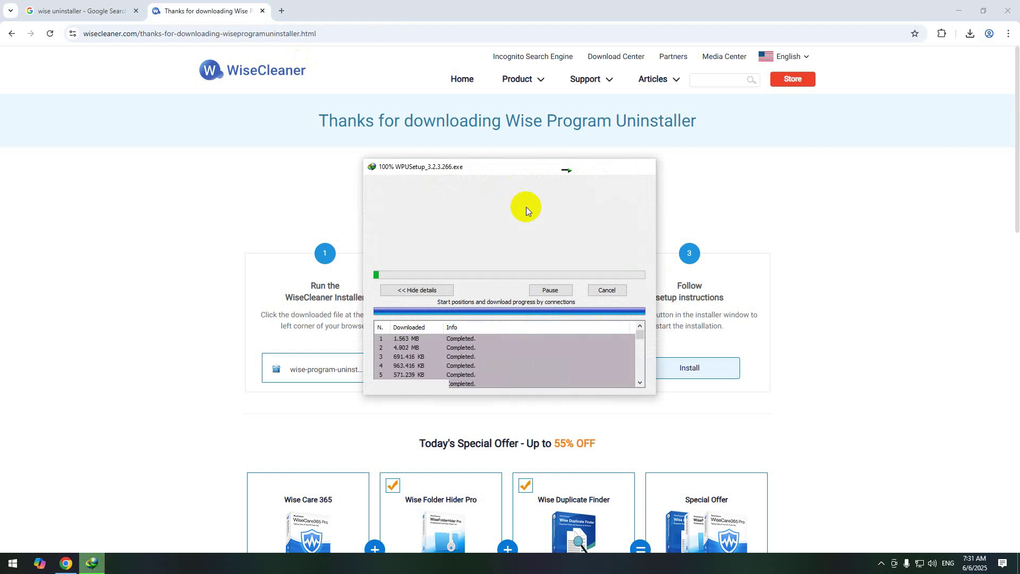
left_click(881, 563)
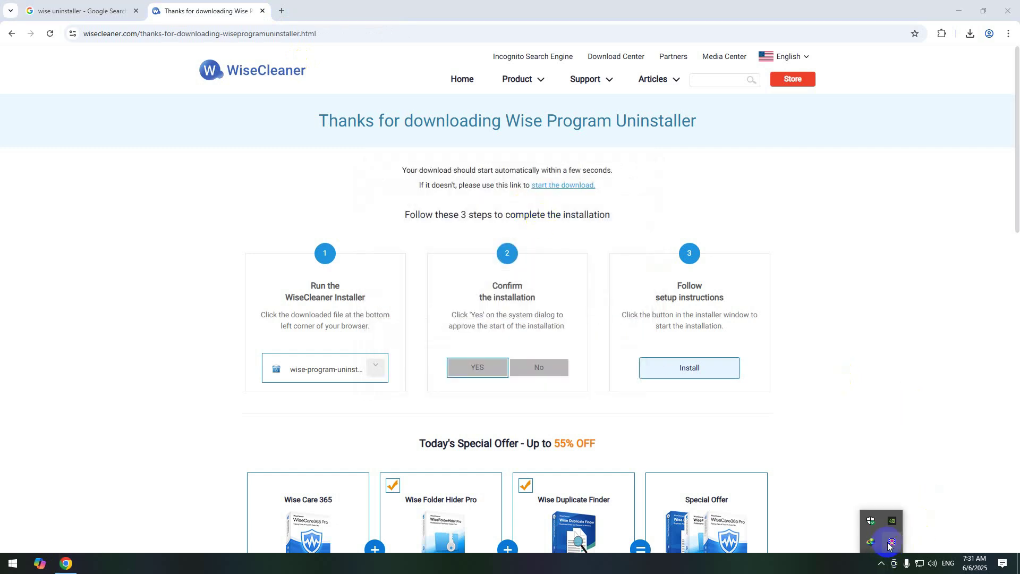
double_click(871, 541)
left_click(716, 300)
double_click(716, 300)
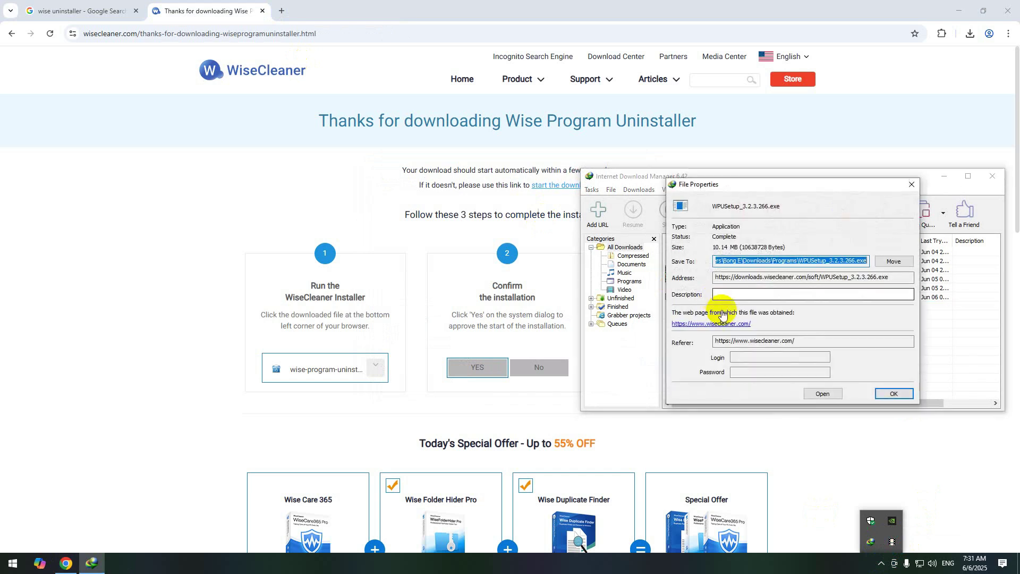
left_click(829, 395)
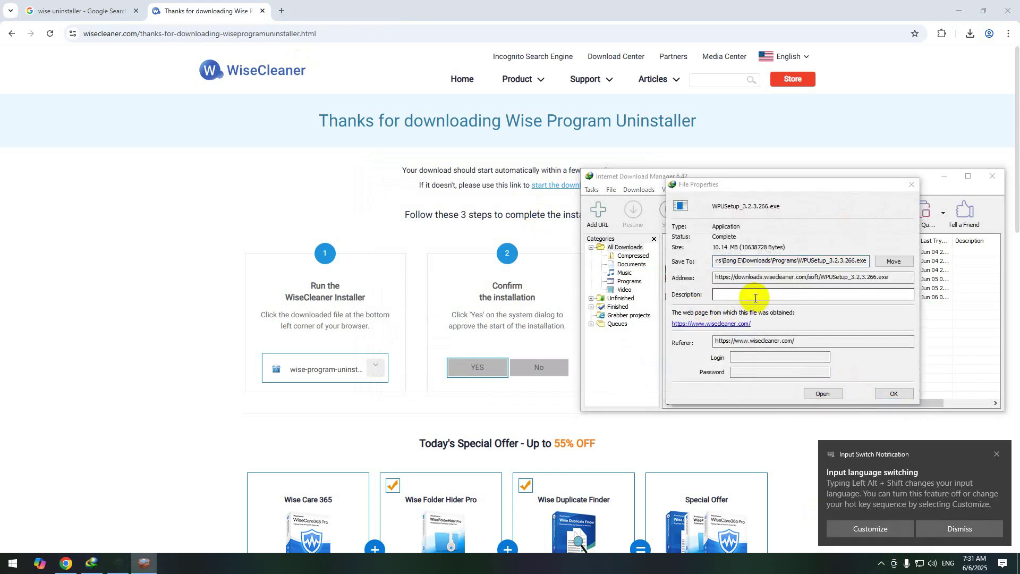
left_click(884, 393)
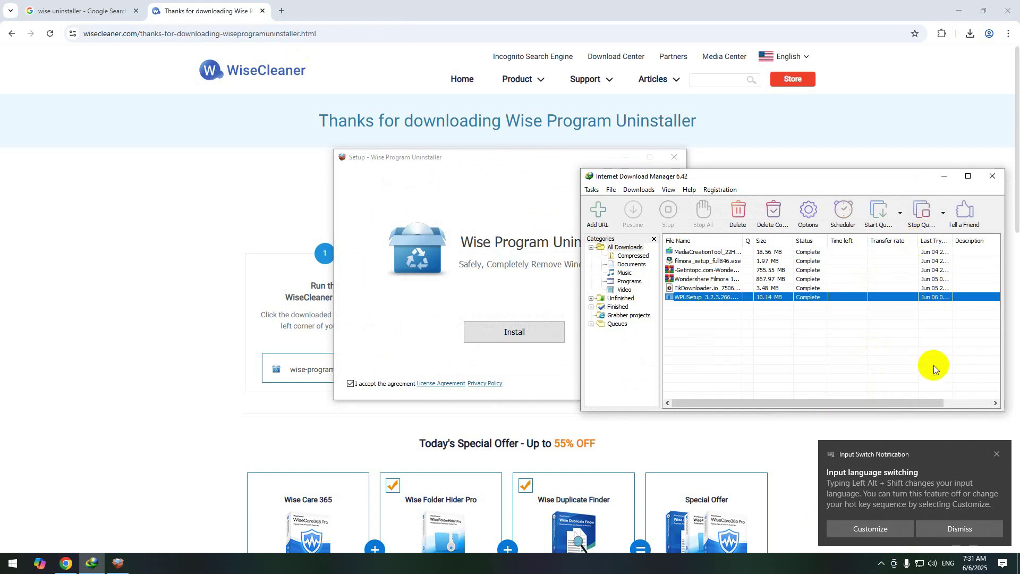
left_click(992, 176)
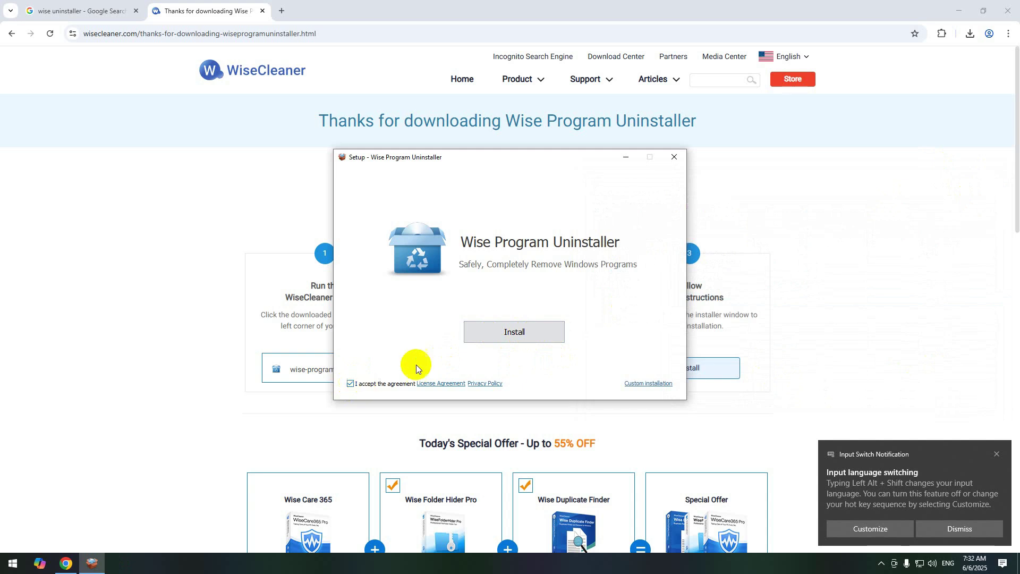
Step: Install Wise Program Uninstaller and finish setup with the user guide option off and the launch option on
left_click(493, 330)
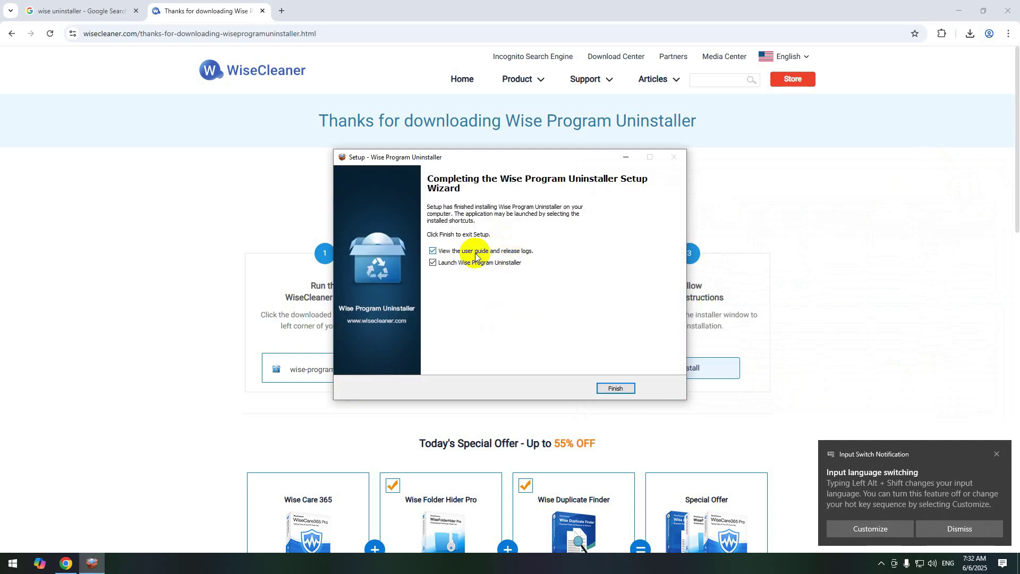
left_click(435, 251)
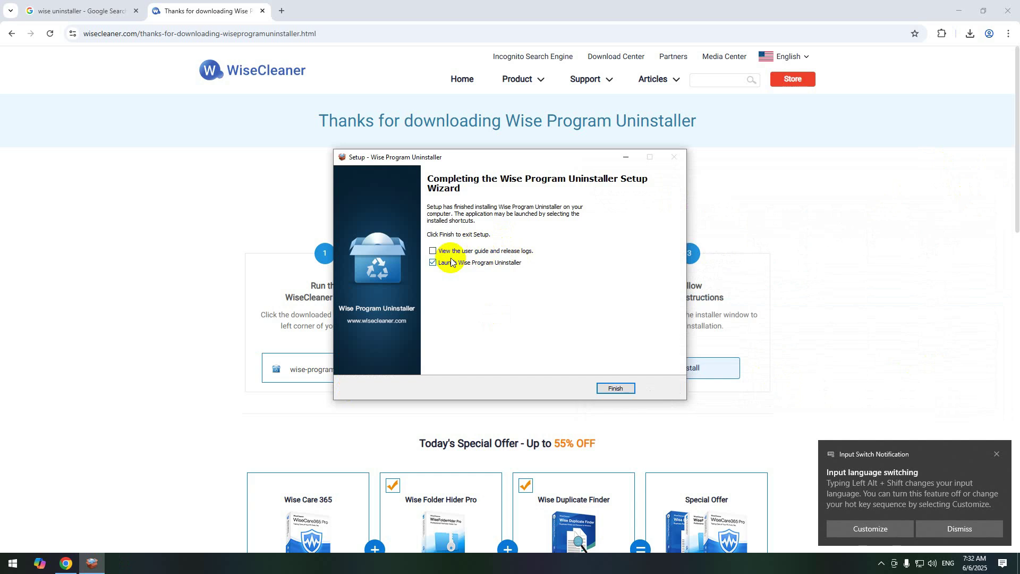
left_click(608, 388)
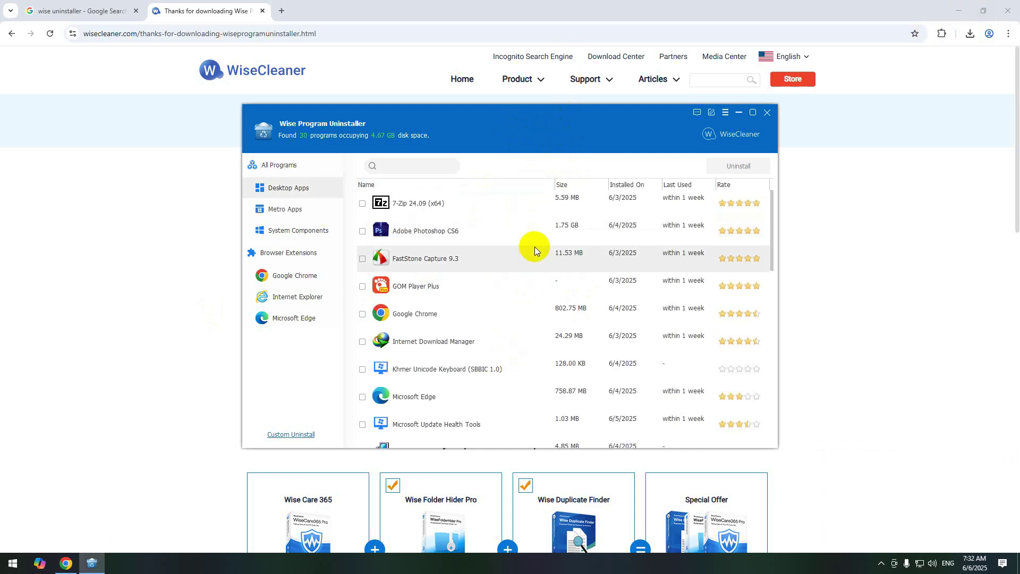
Step: Try to uninstall Microsoft Edge without creating a system restore point, keeping the residual scan enabled
scroll(535, 247, "down", 3)
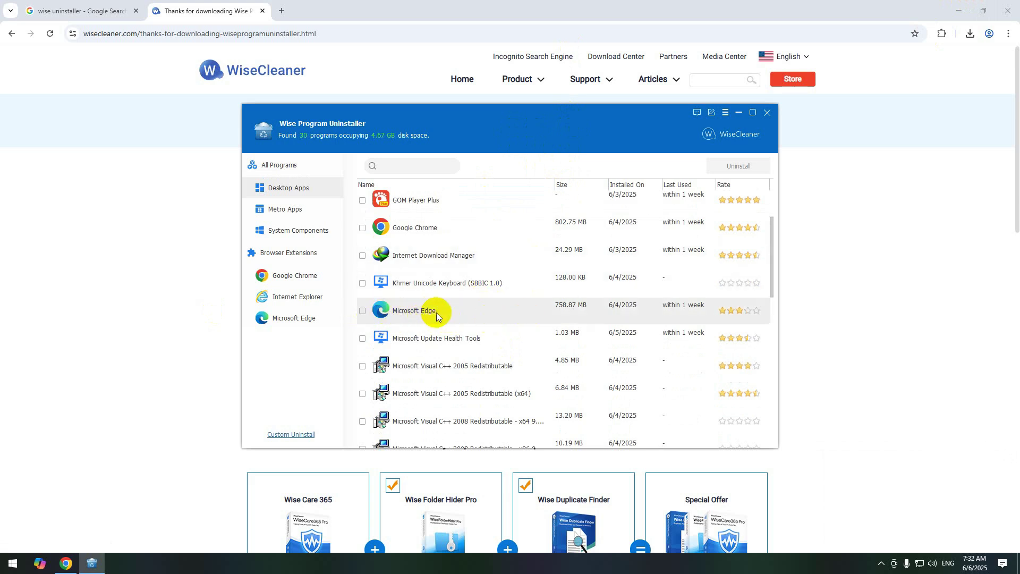
left_click(363, 311)
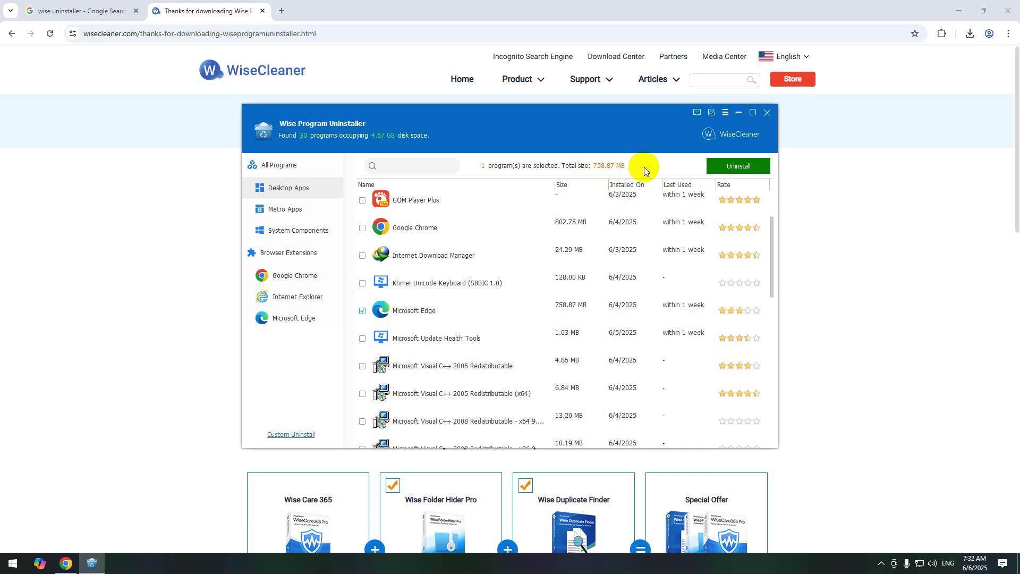
left_click(732, 168)
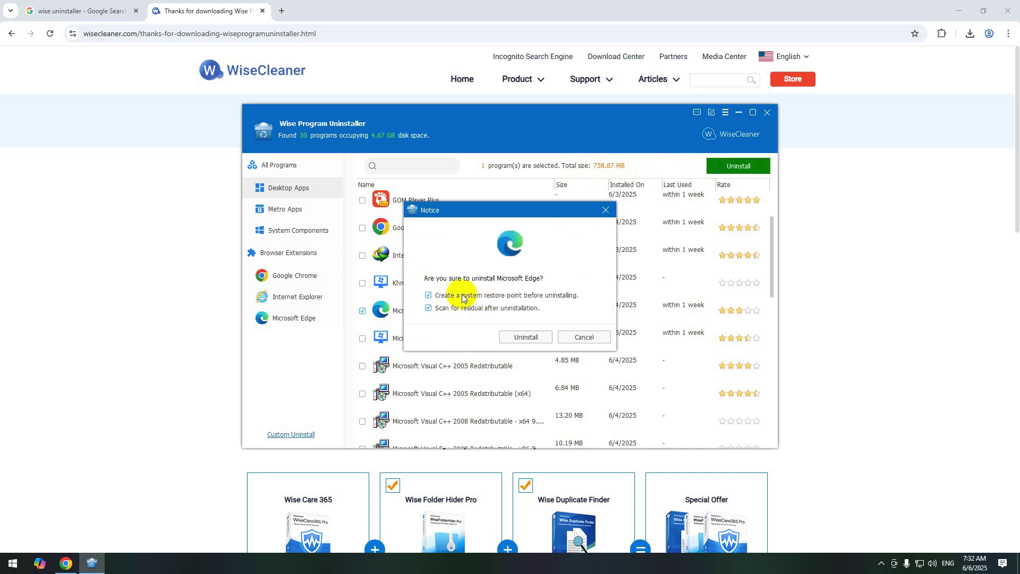
left_click(430, 296)
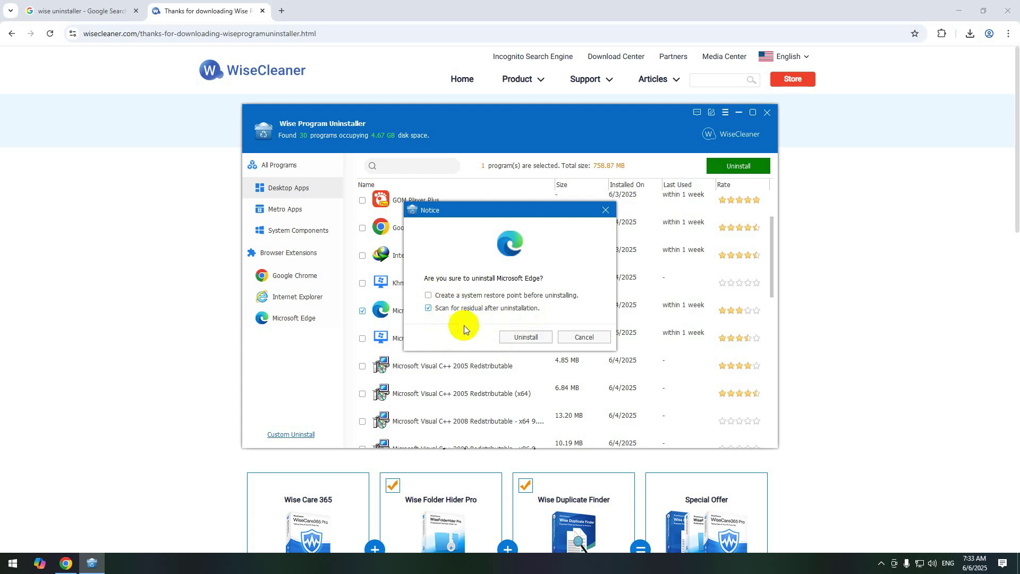
left_click(526, 338)
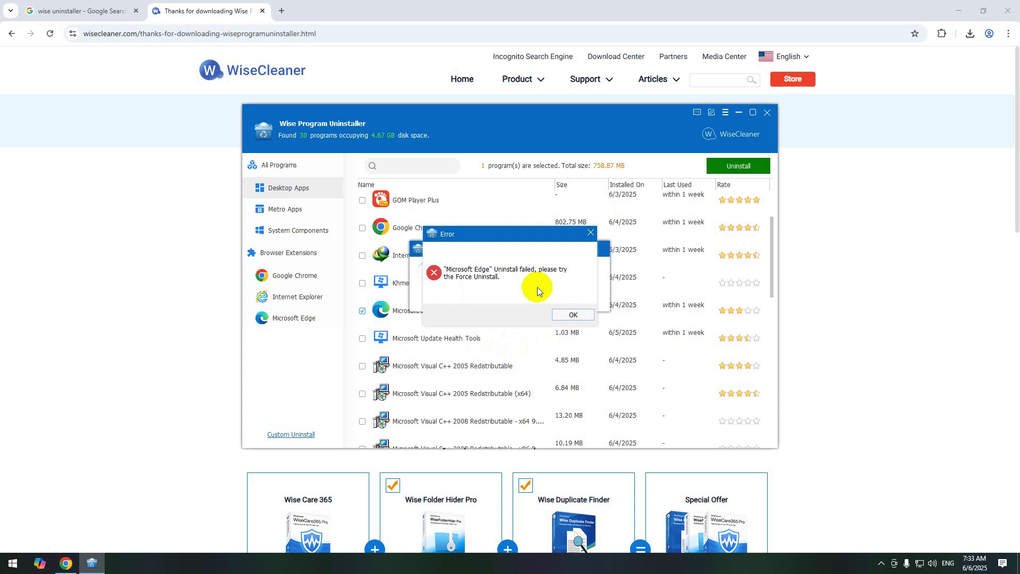
left_click(573, 314)
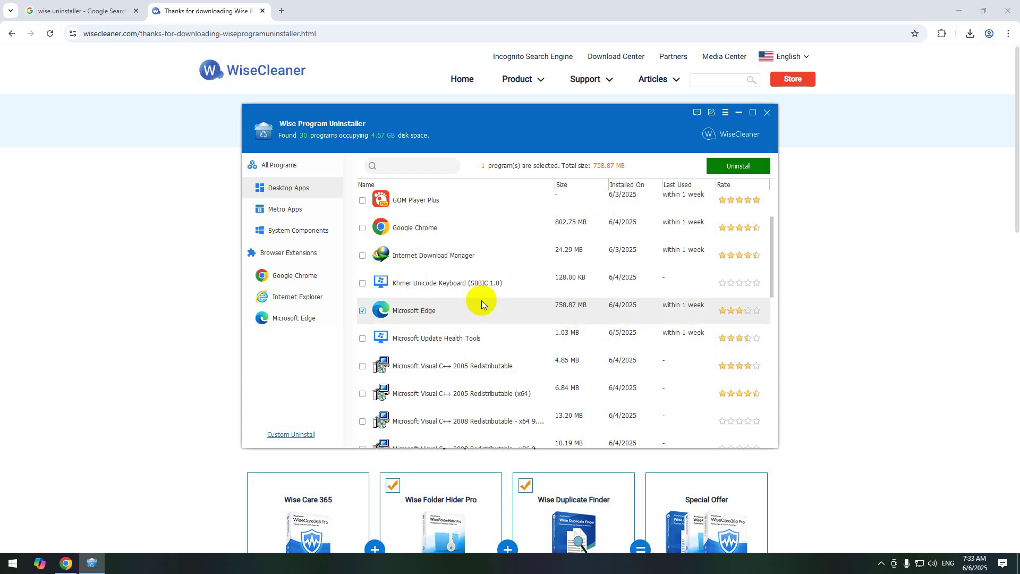
Step: Force uninstall Microsoft Edge in the maximized window and remove all its associated files and registry entries
left_click(752, 112)
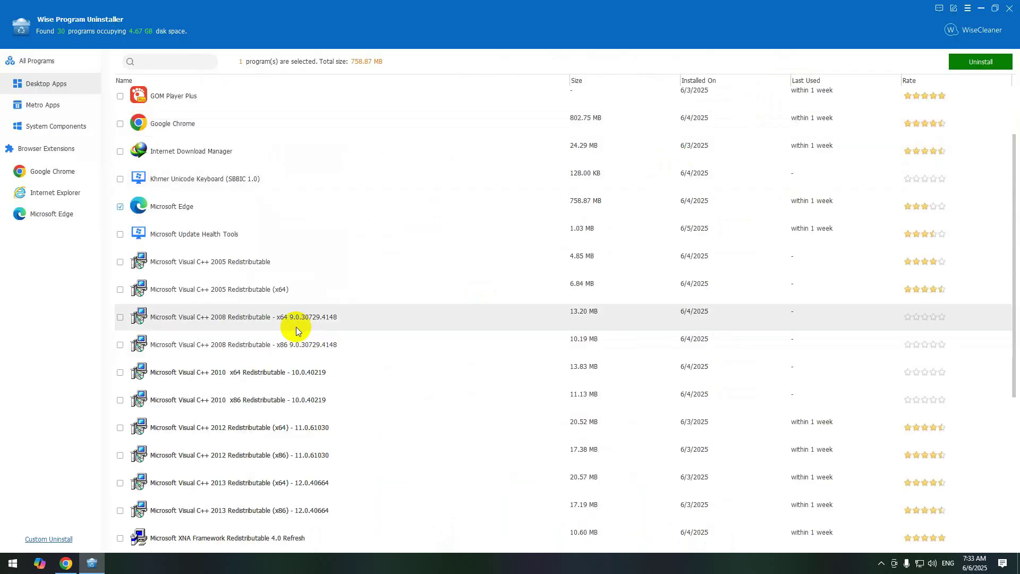
left_click(120, 206)
left_click(246, 209)
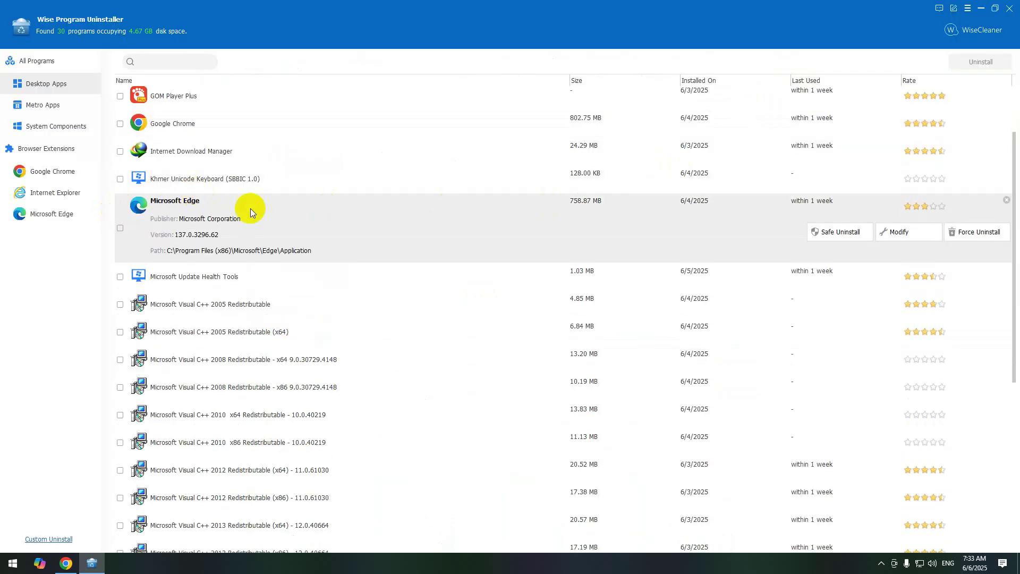
left_click(972, 234)
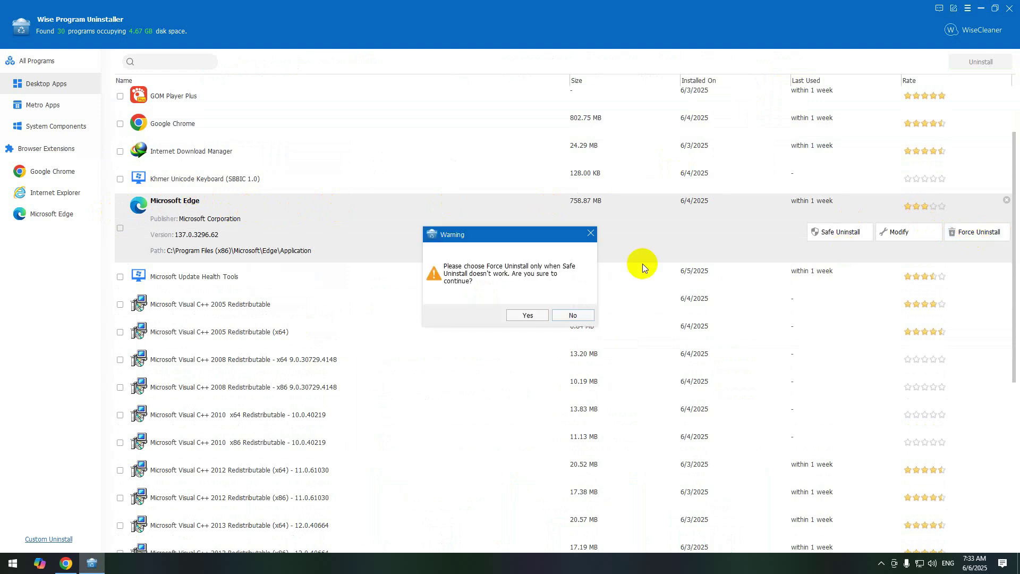
left_click(520, 315)
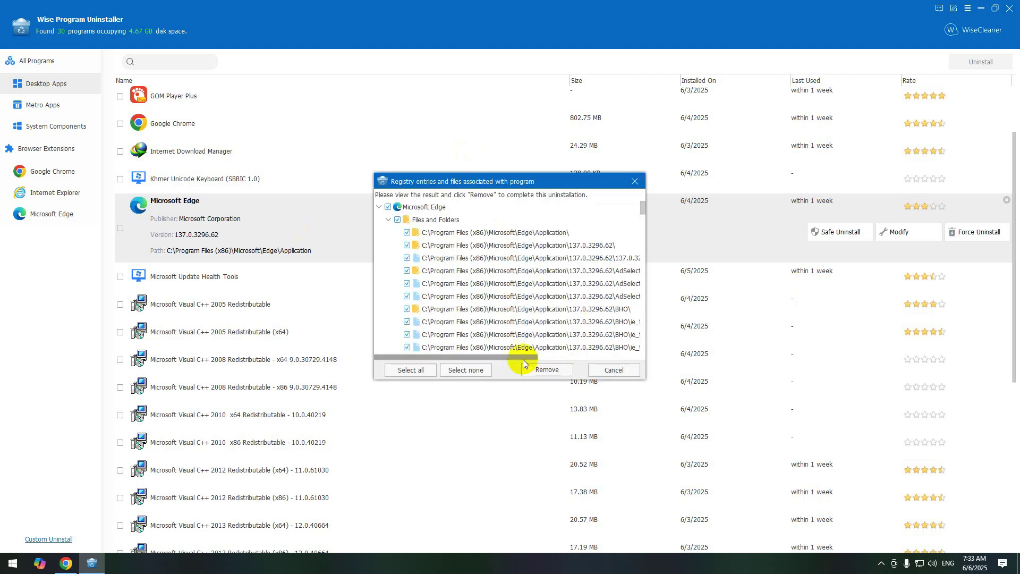
left_click(543, 370)
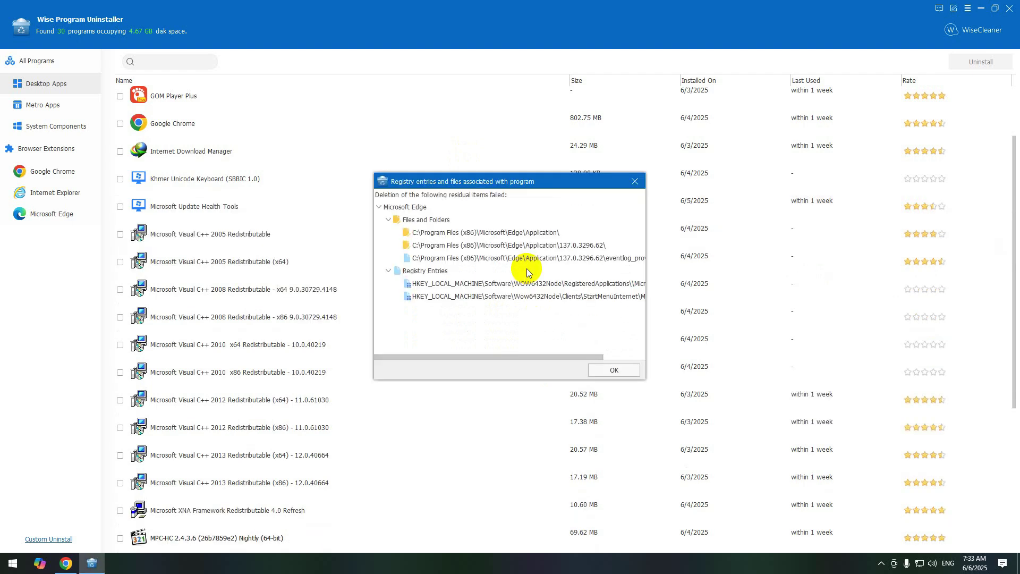
left_click(618, 371)
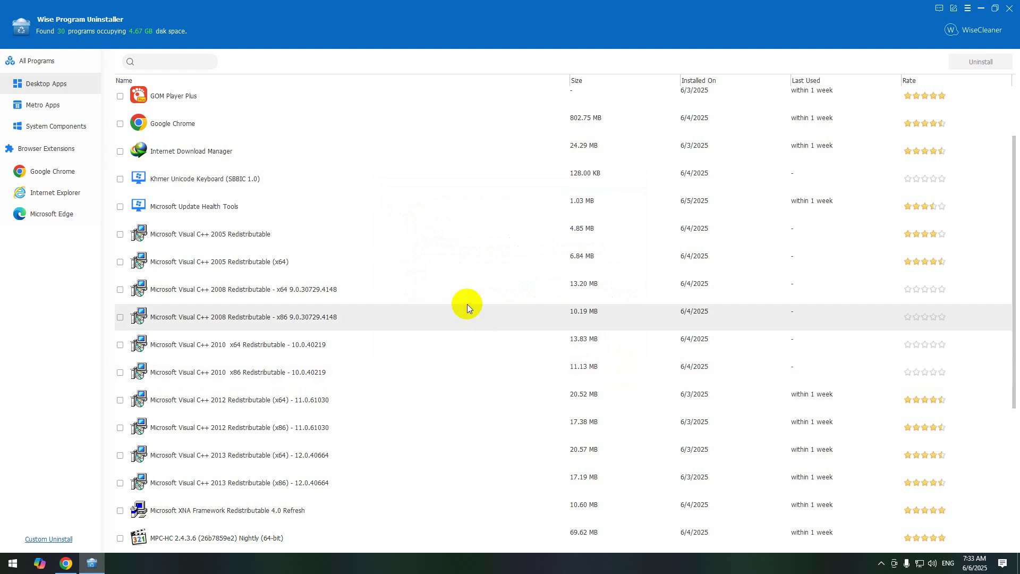
Step: Close Wise Program Uninstaller, trying to submit a five-star rating and dismissing its feedback form, and close the browser
scroll(548, 337, "down", 3)
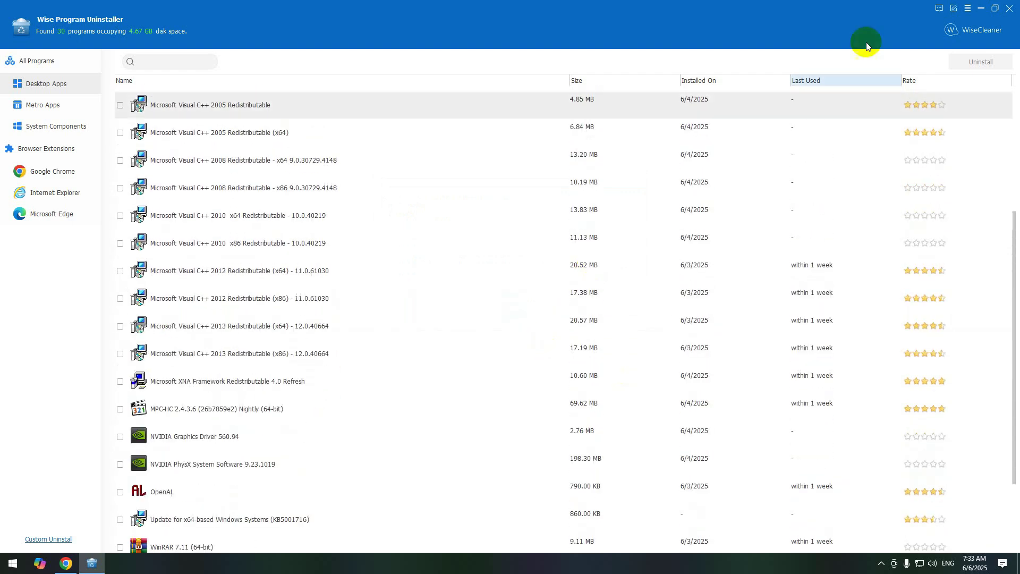
left_click(1009, 9)
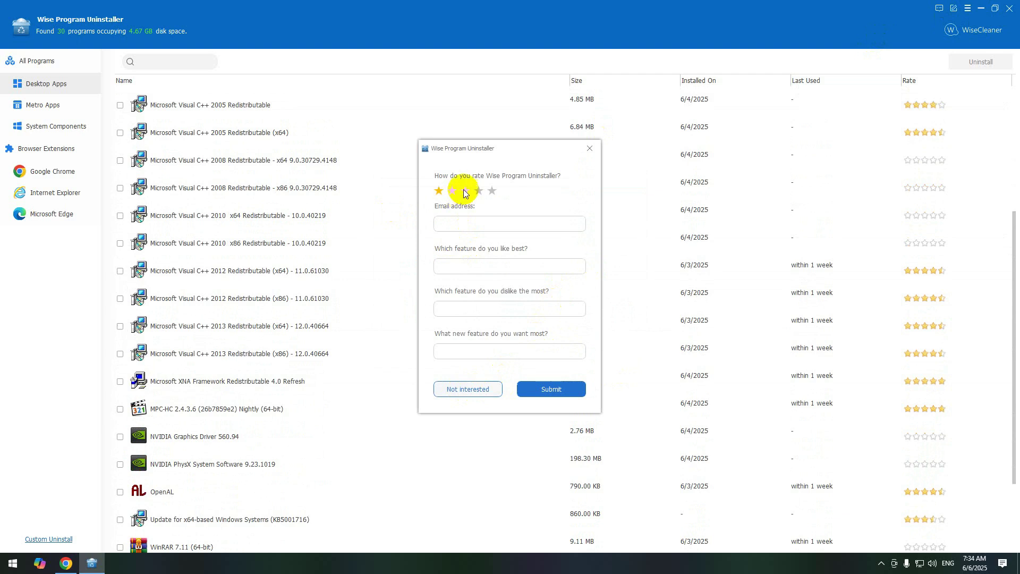
left_click(492, 192)
left_click(532, 388)
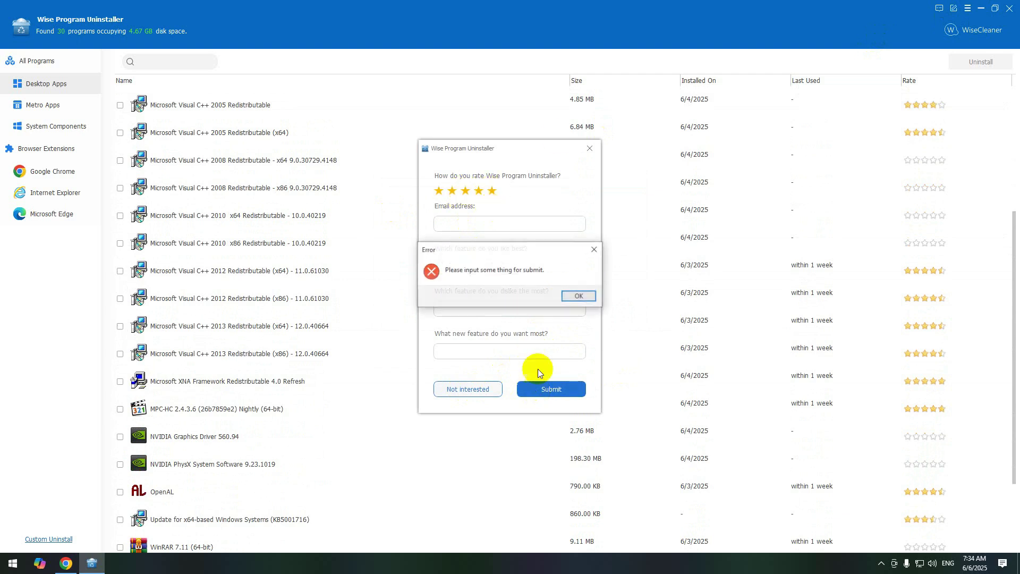
left_click(575, 293)
left_click(588, 147)
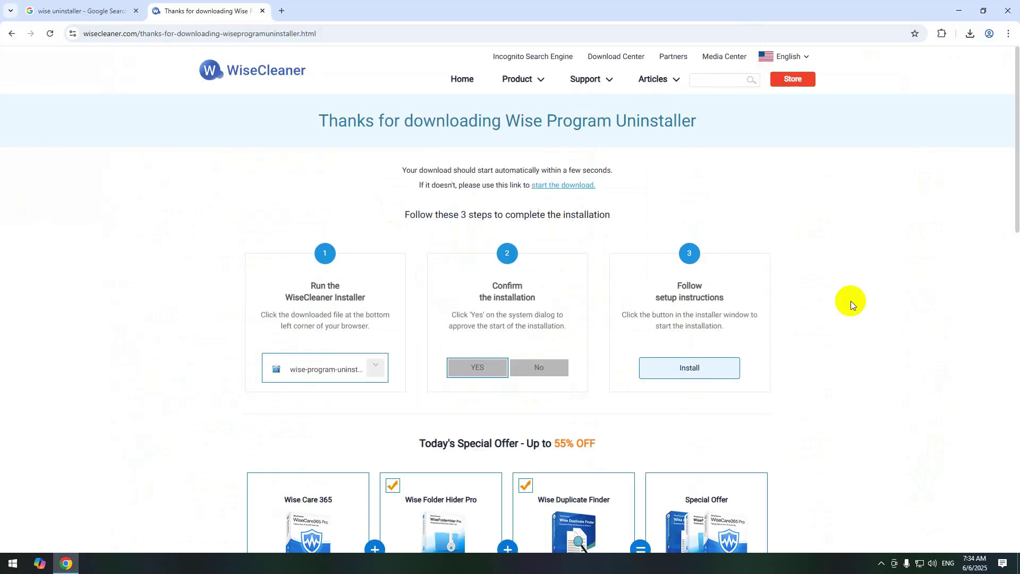
left_click(1009, 8)
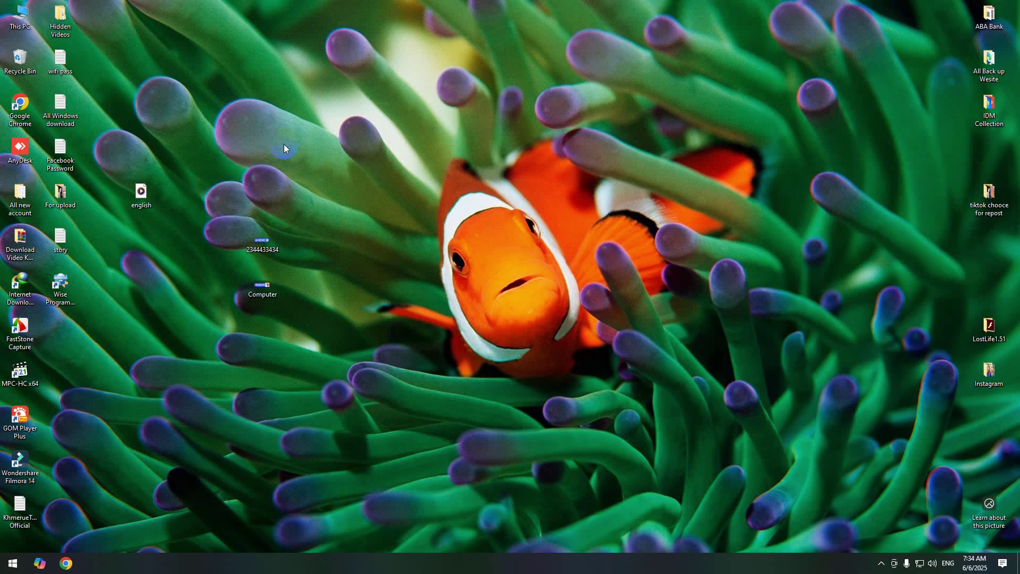
Step: Open the Microsoft folder inside Program Files (x86) on Local Disk (C:) in File Explorer
key("super+e")
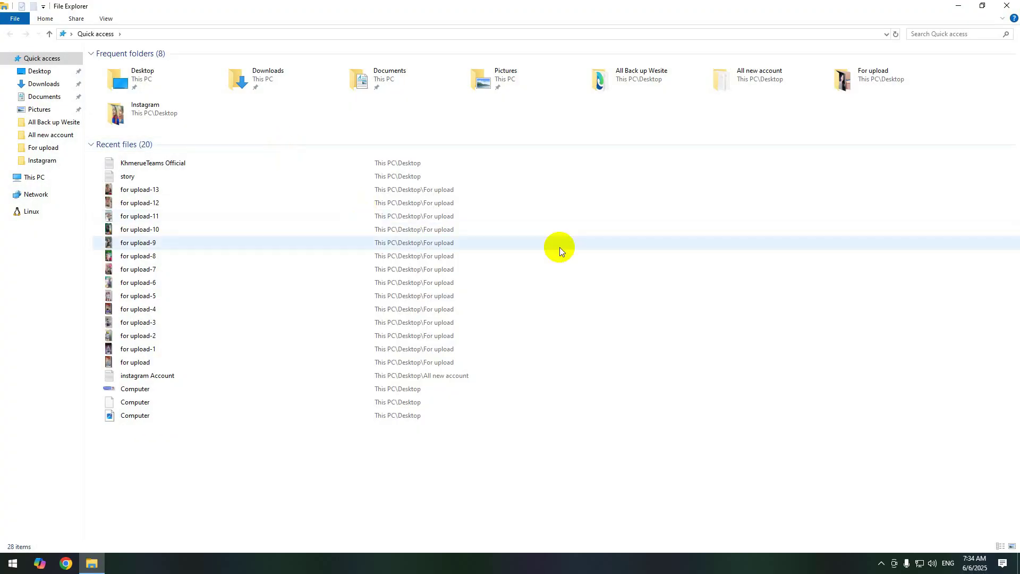
left_click(37, 181)
double_click(170, 155)
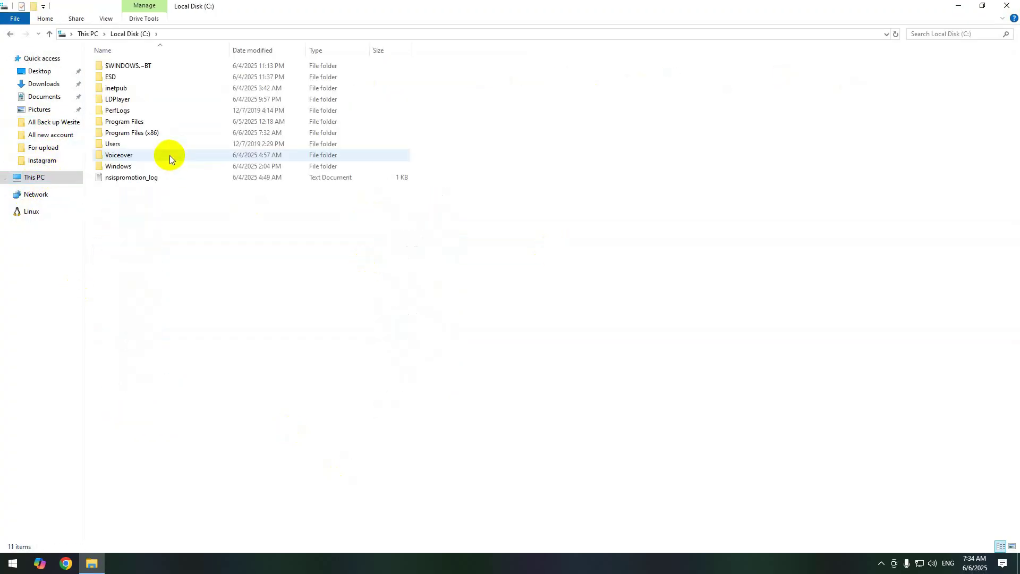
double_click(139, 133)
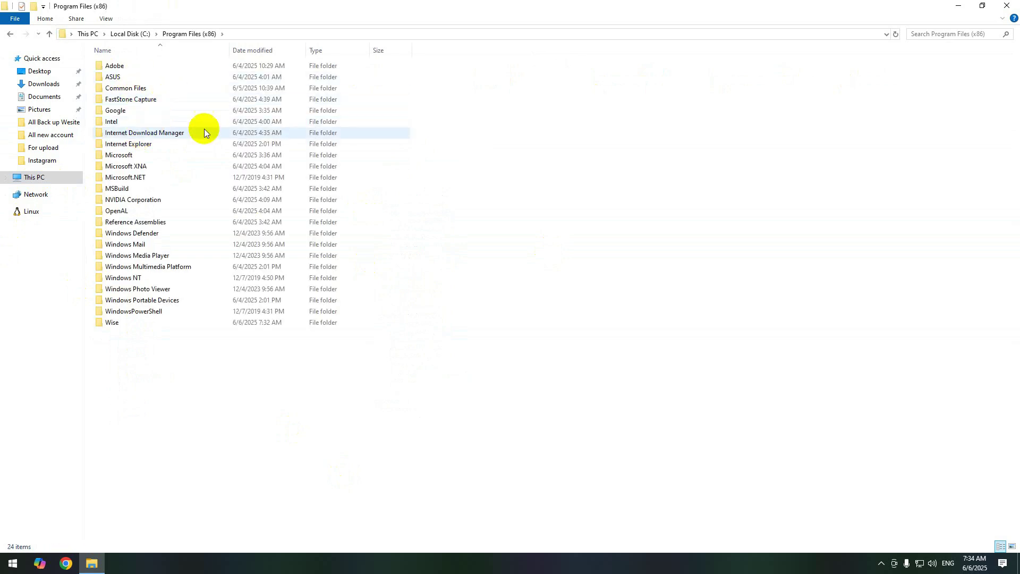
double_click(119, 155)
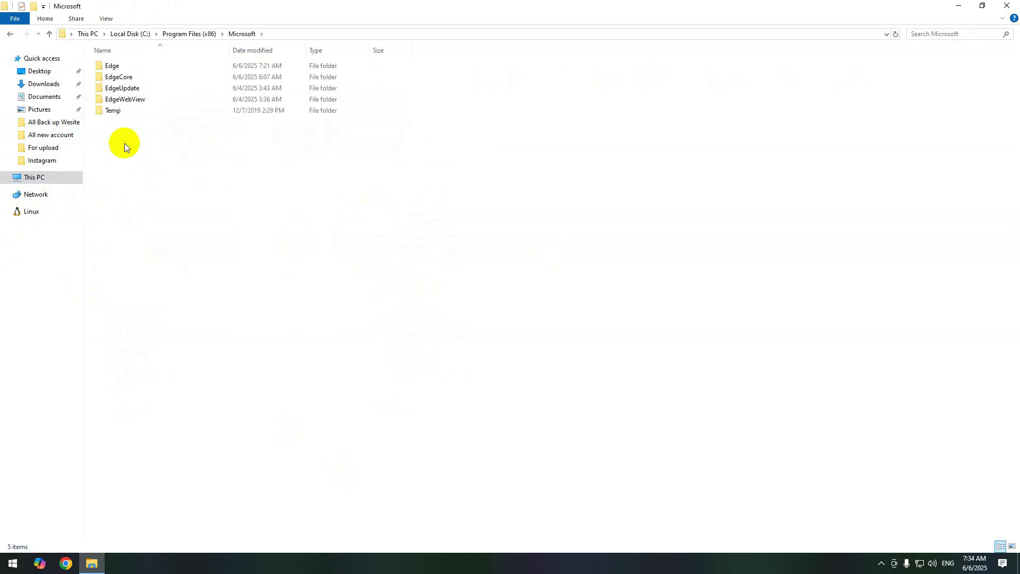
Step: Examine the Edge folder down to its 137.0.3296.62 subfolder and the EdgeCore folder for leftover files
double_click(126, 67)
double_click(125, 67)
double_click(125, 67)
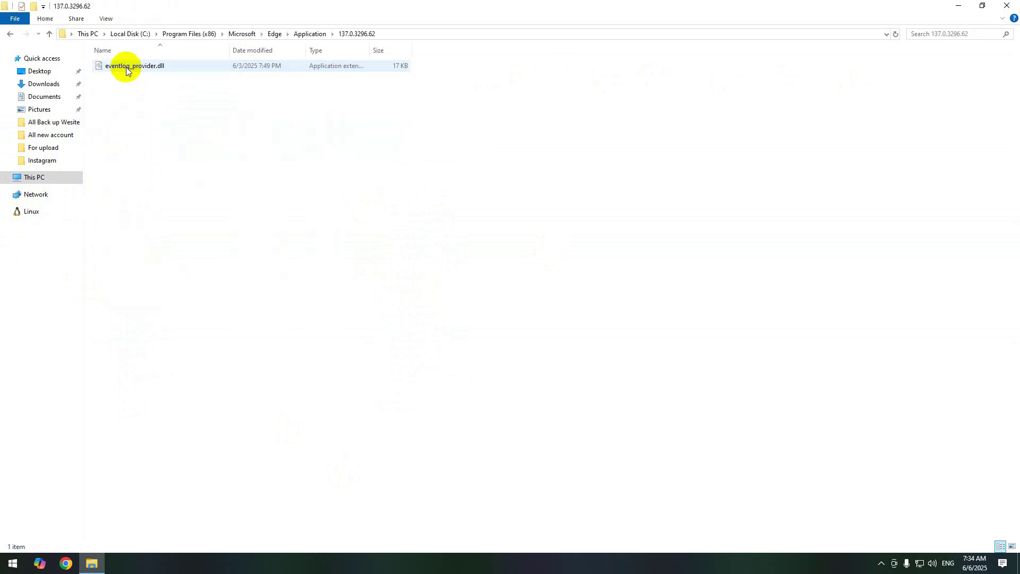
left_click(10, 34)
left_click(11, 34)
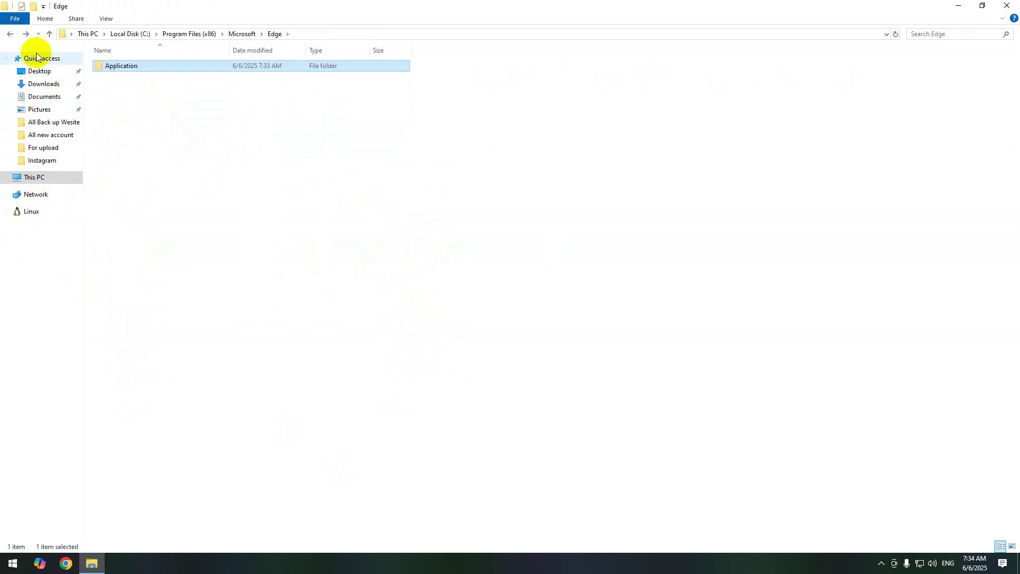
left_click(10, 35)
left_click(117, 77)
double_click(117, 77)
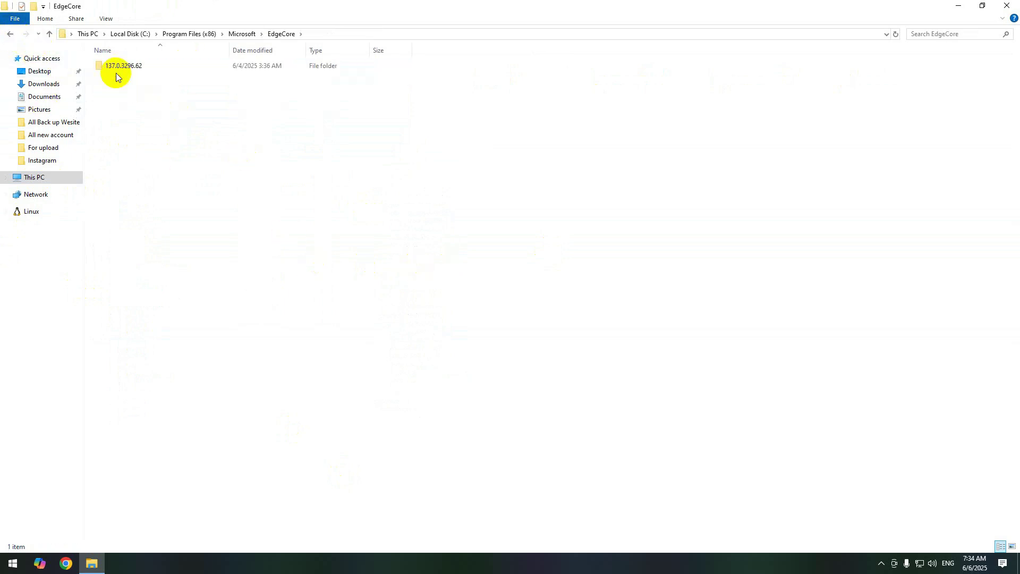
left_click(11, 35)
left_click(11, 34)
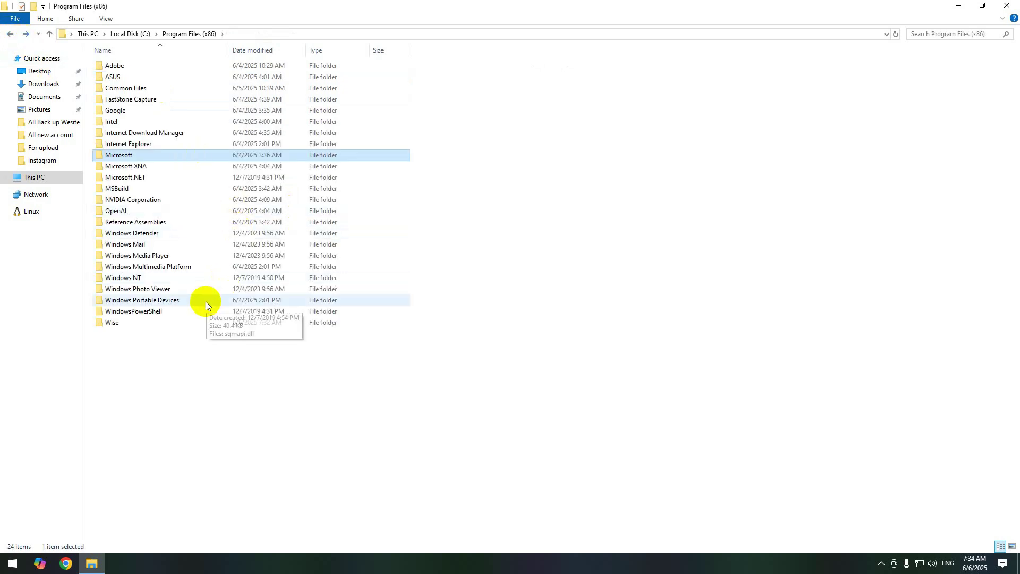
Step: Delete all folders inside the Microsoft folder with administrator permission, skipping those that are in use
double_click(125, 156)
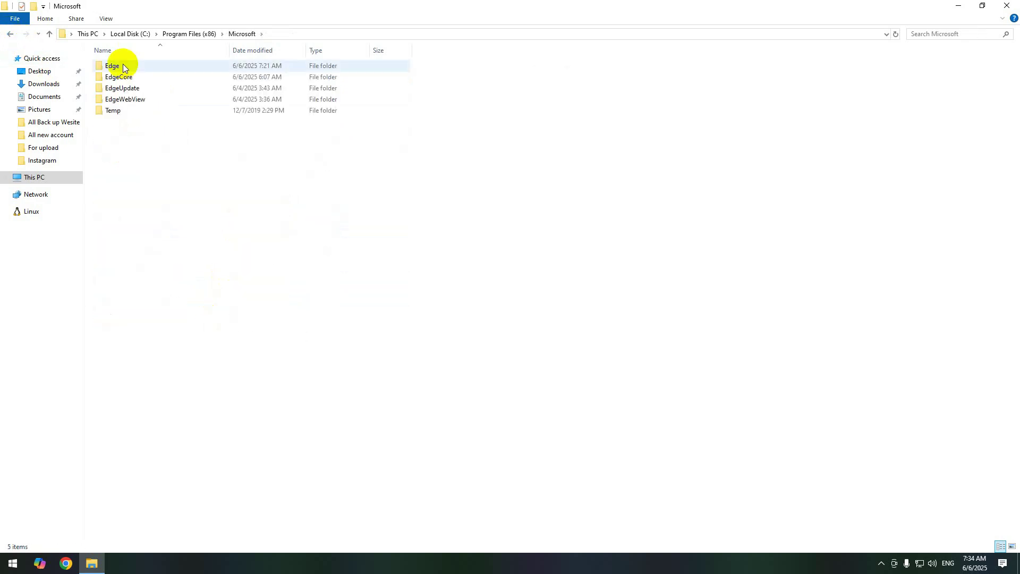
left_click_drag(177, 199, 93, 28)
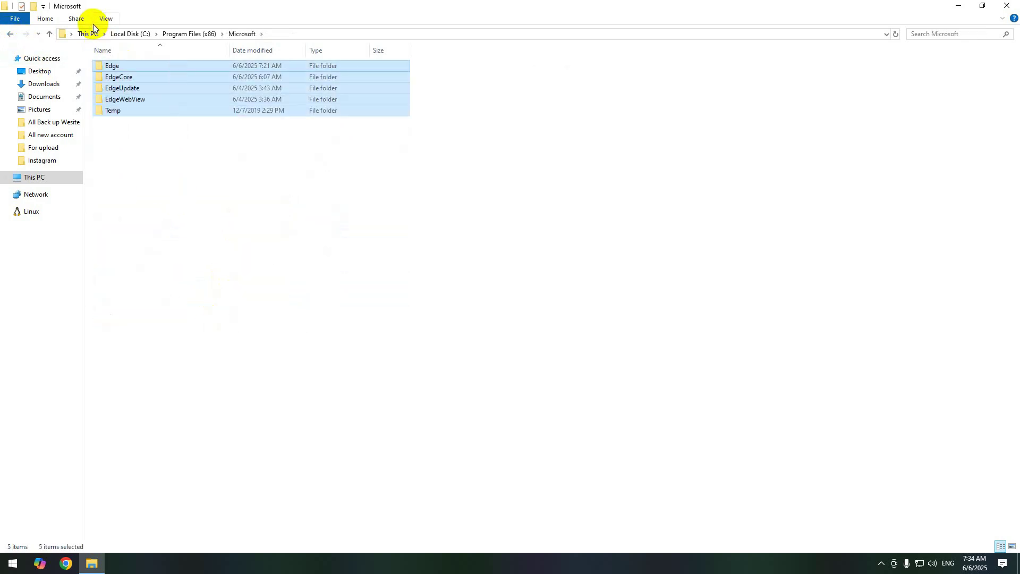
key("Delete")
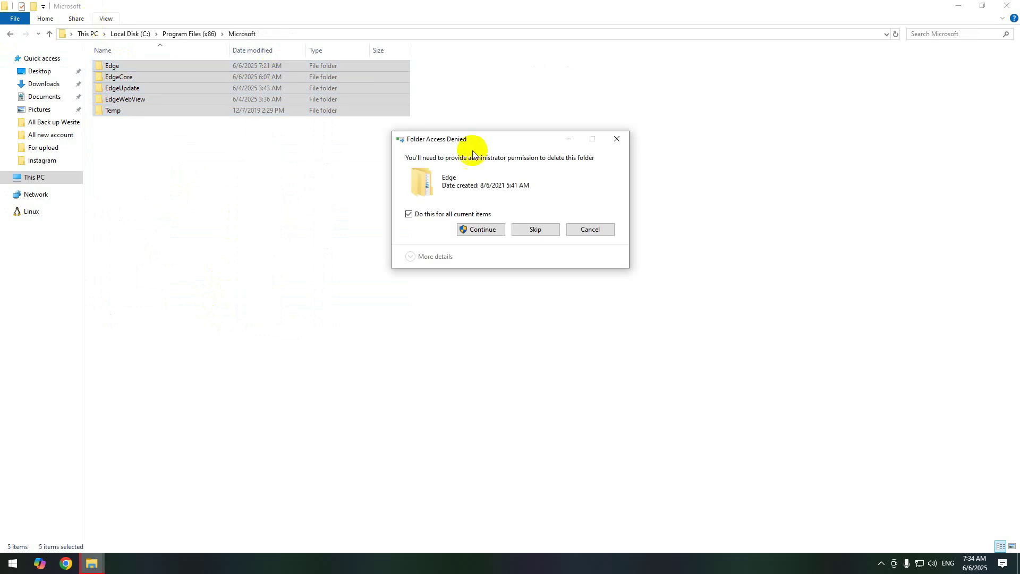
left_click(480, 228)
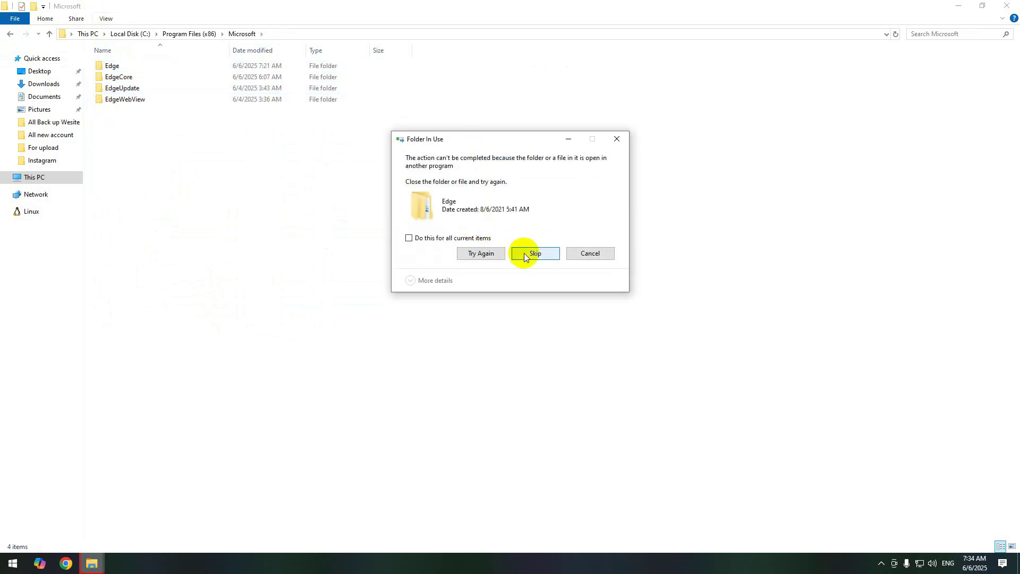
left_click(524, 252)
left_click(450, 243)
left_click(539, 255)
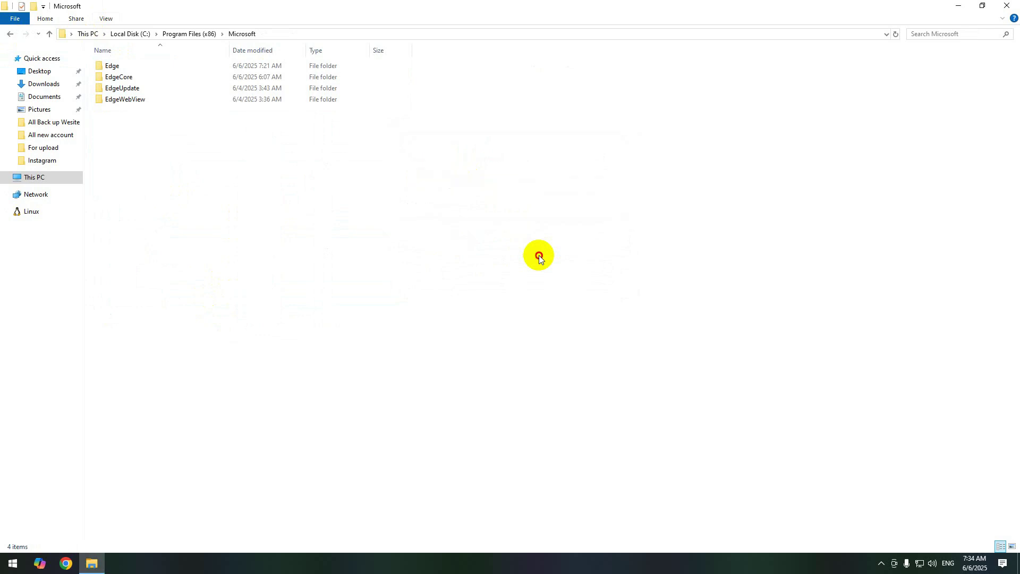
Step: Check what remains in the Edge folder's Application\137.0.3296.62 subfolder and put the File Explorer window away
double_click(116, 68)
double_click(116, 68)
double_click(116, 68)
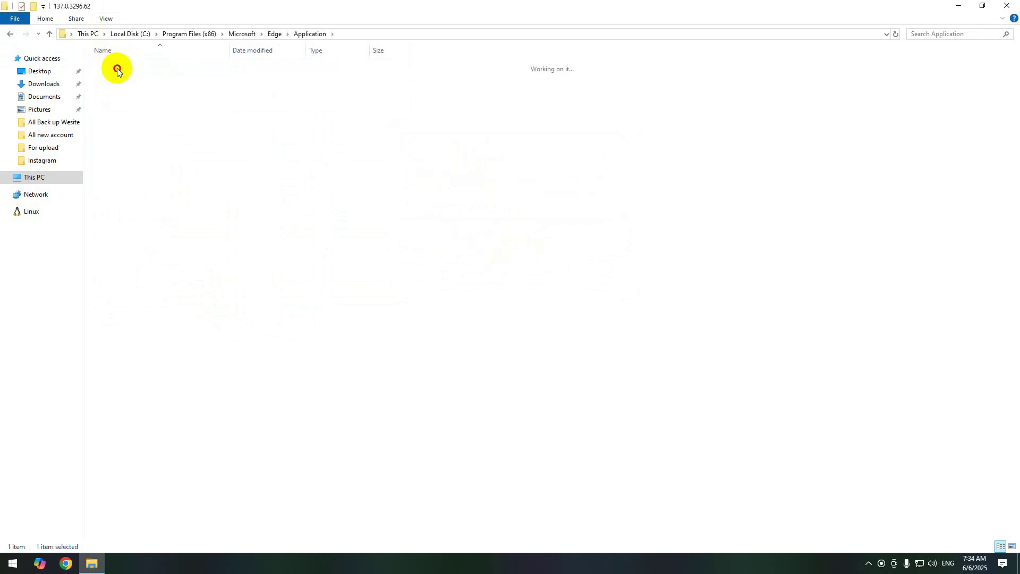
left_click(117, 68)
left_click(560, 282)
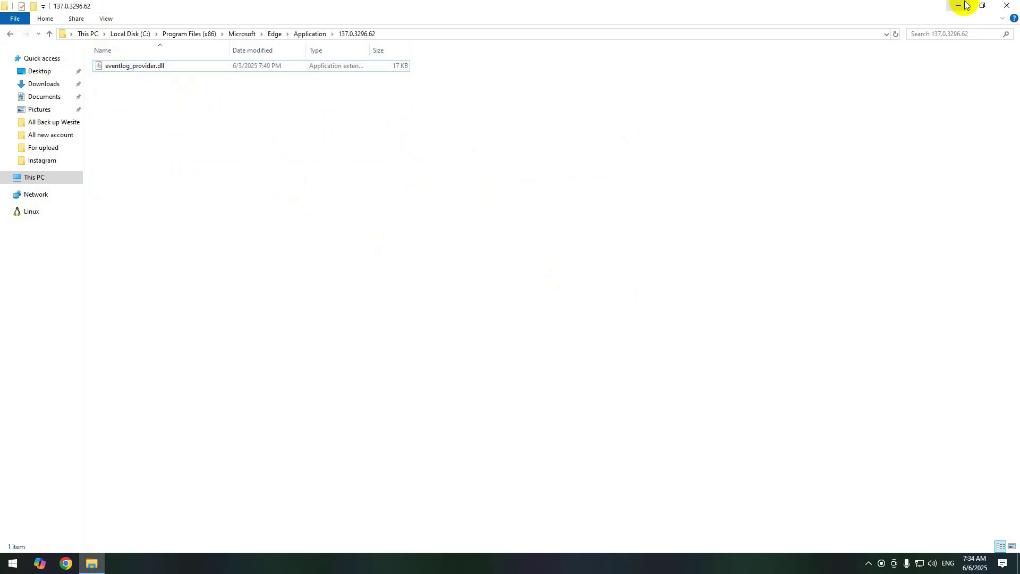
left_click(959, 5)
Step: Refresh the desktop and check the Start menu for Microsoft Edge
right_click(149, 310)
left_click(170, 341)
left_click(12, 564)
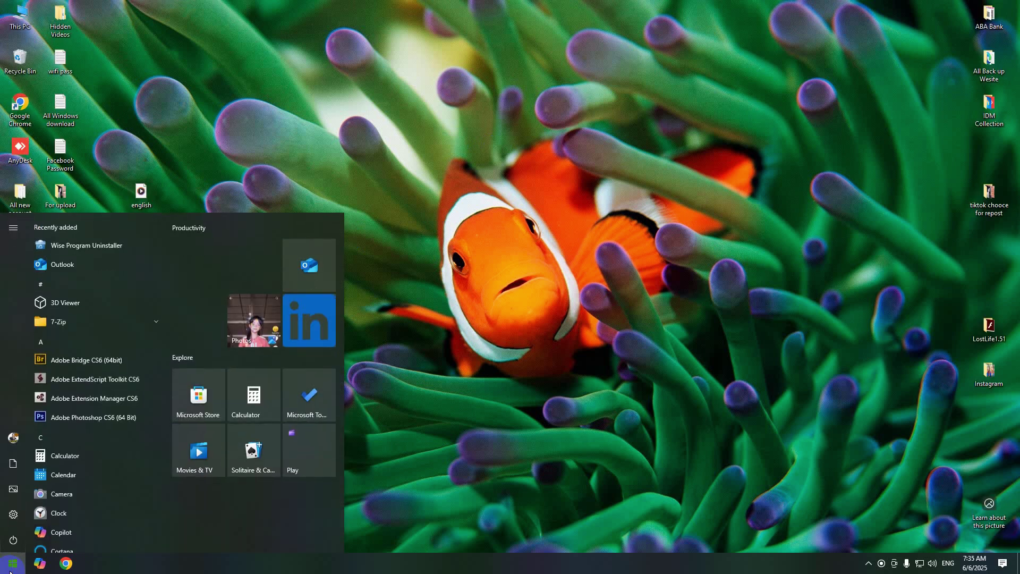
left_click(200, 468)
Step: Open Task Manager in a maximized window and look through the running processes for anything related to Microsoft Edge
right_click(317, 569)
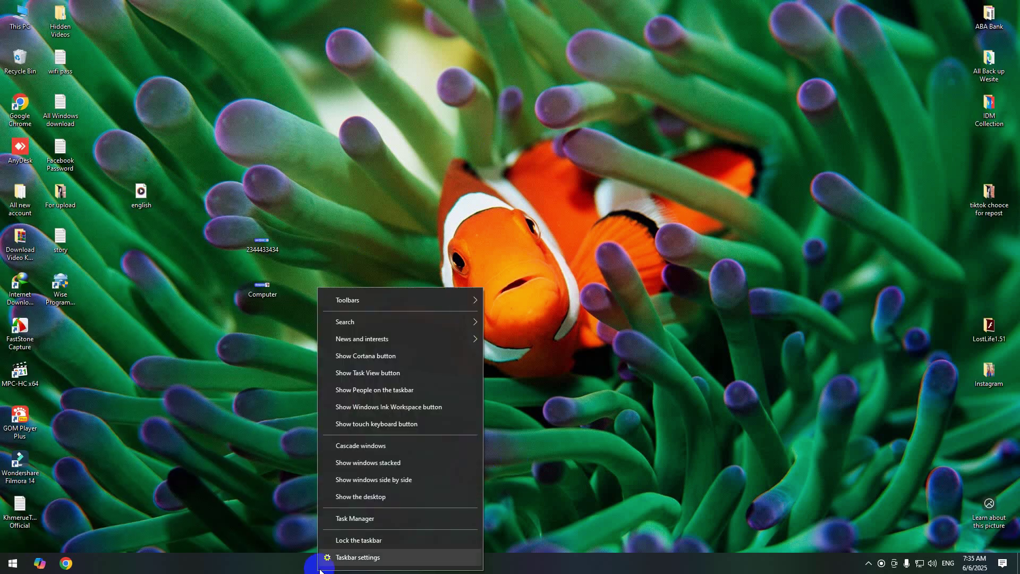
left_click(377, 518)
left_click(452, 79)
scroll(576, 261, "down", 3)
scroll(576, 261, "down", 7)
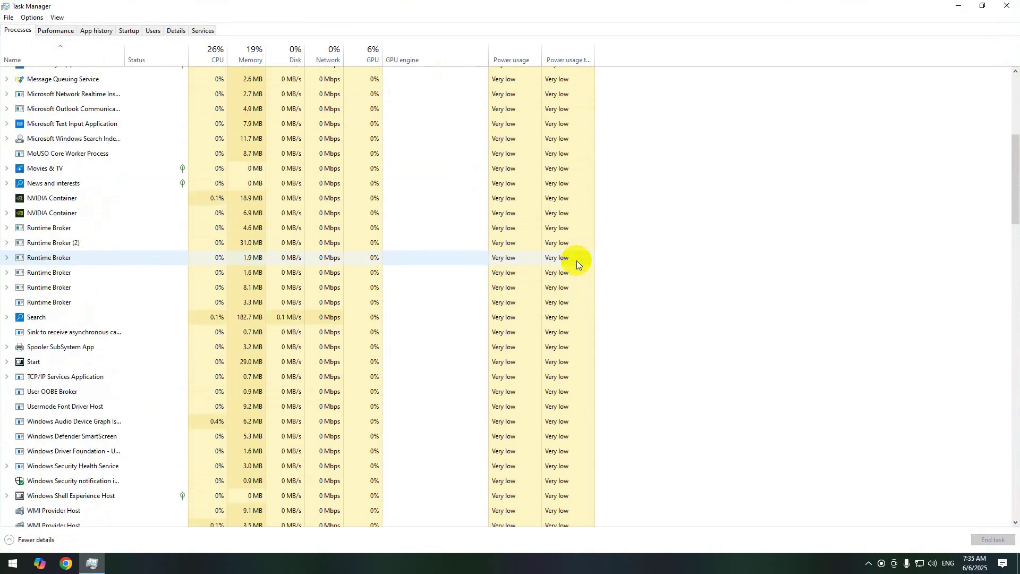
scroll(882, 312, "down", 10)
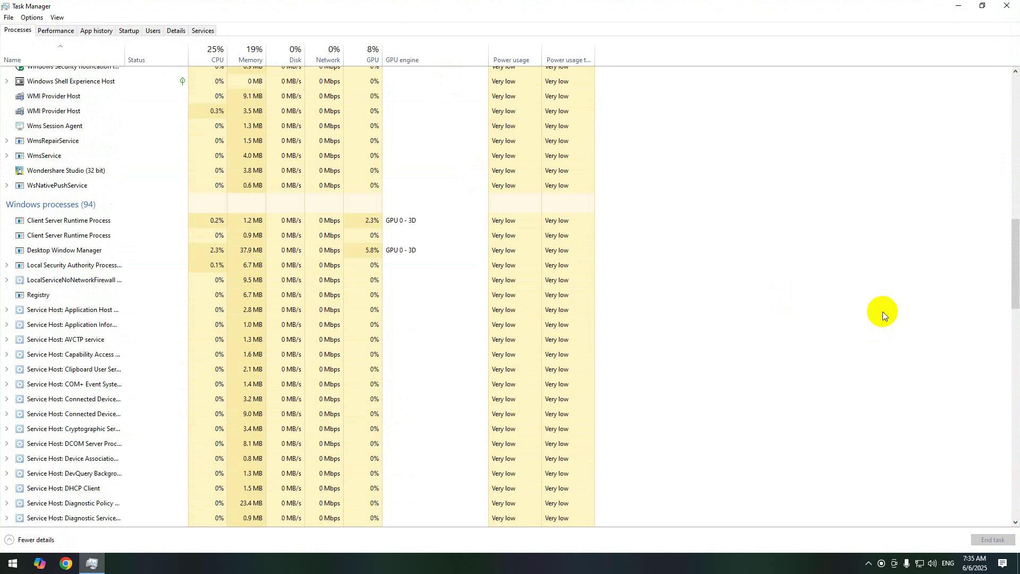
left_click_drag(1015, 321, 990, 120)
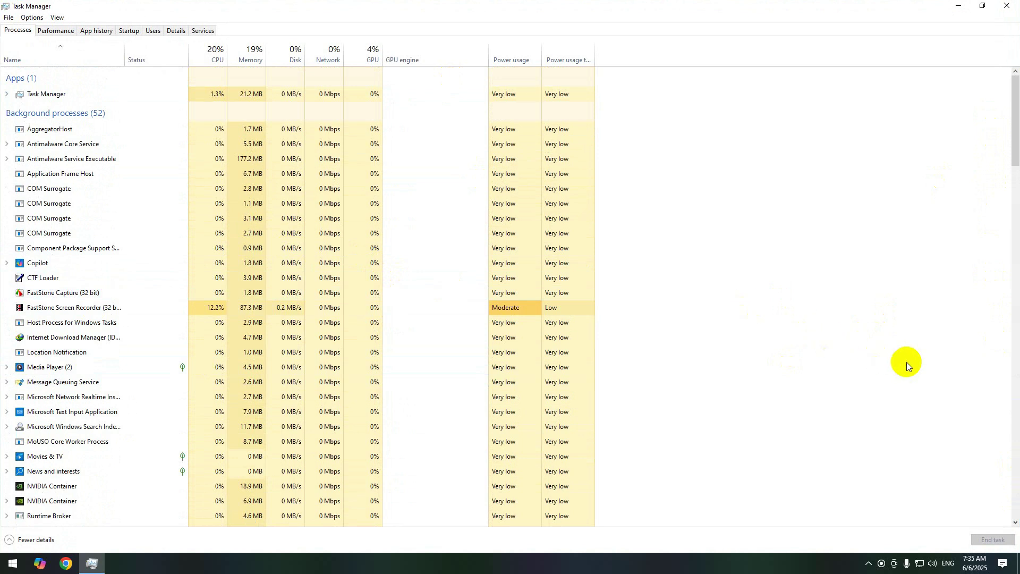
scroll(907, 362, "down", 2)
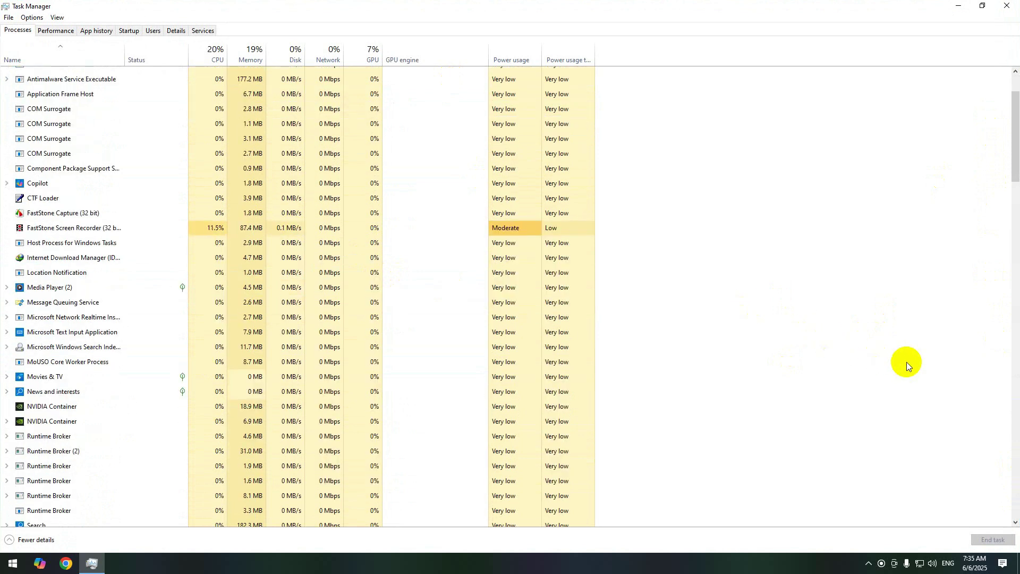
scroll(907, 362, "down", 5)
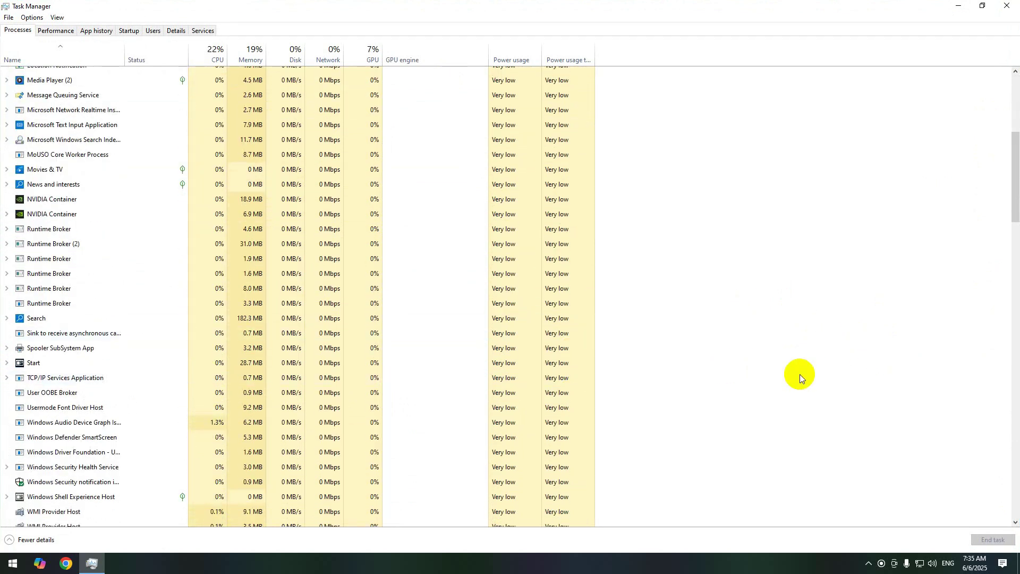